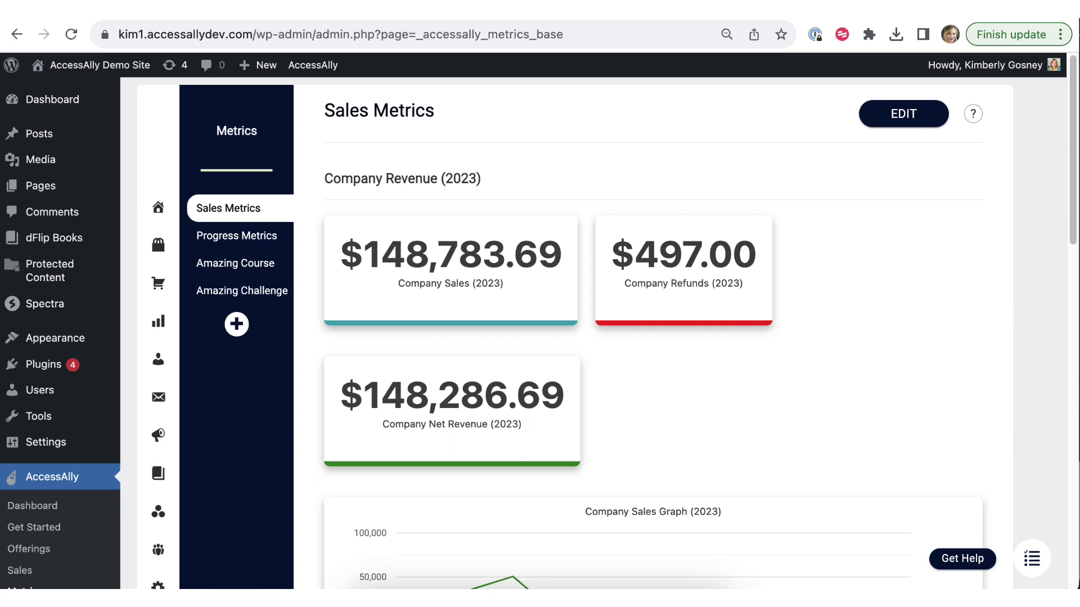
Review the Company Sales Graph (2023) customizations, keep the Time-series option selected, and inspect the points on the graph
scroll(652, 338, down, 7)
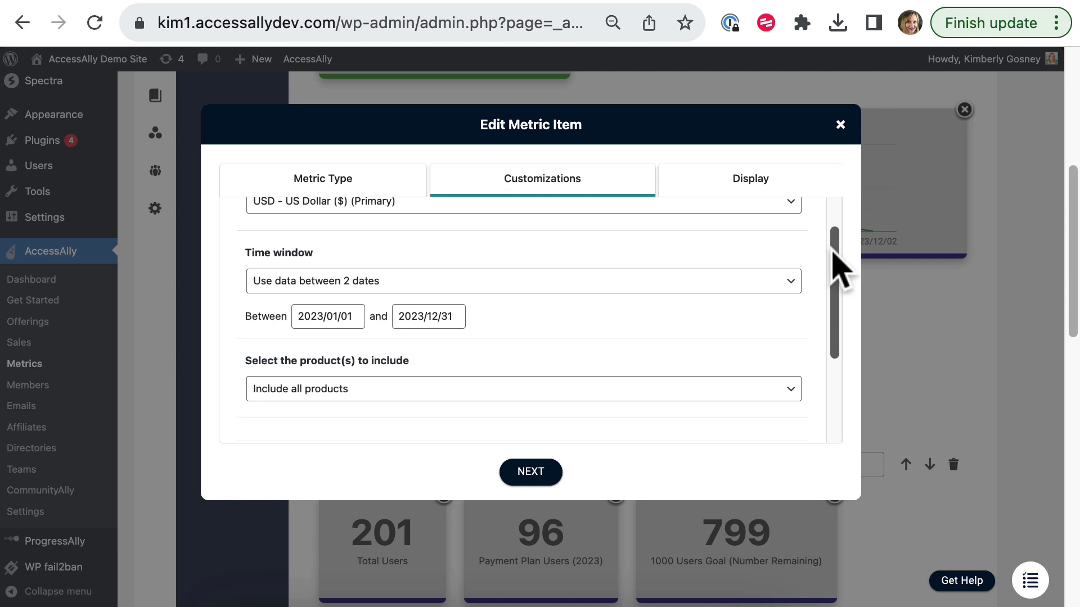
drag(833, 241, 836, 349)
click(703, 351)
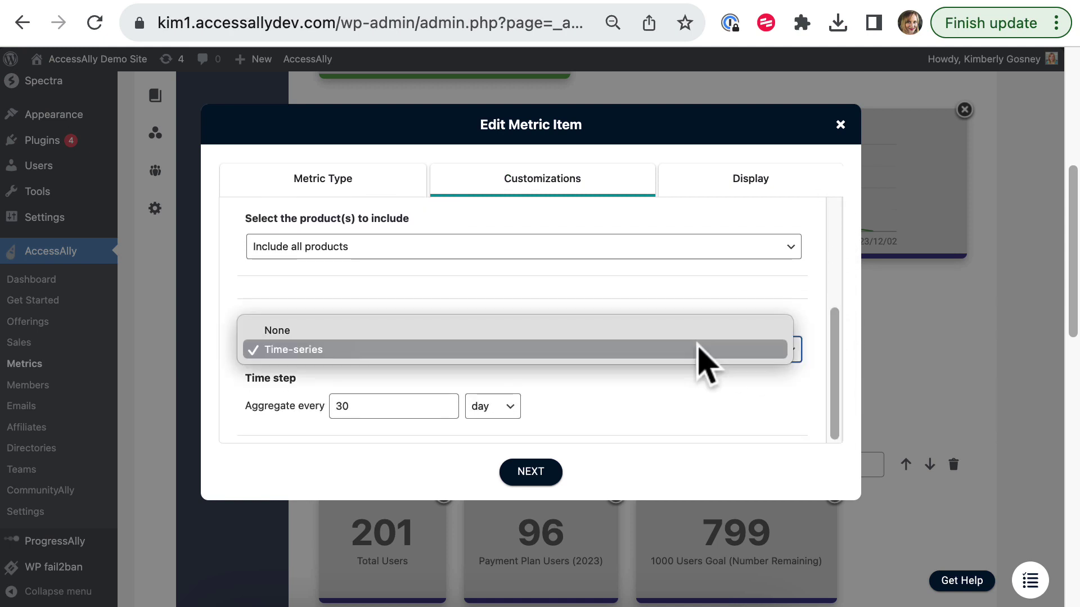
click(698, 349)
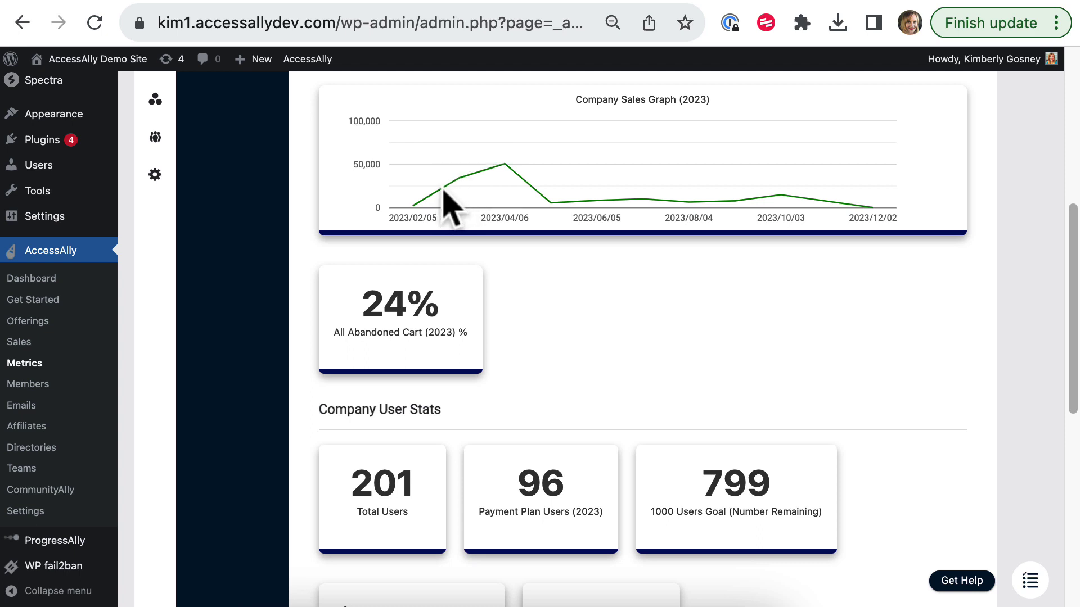
mouse_move(503, 168)
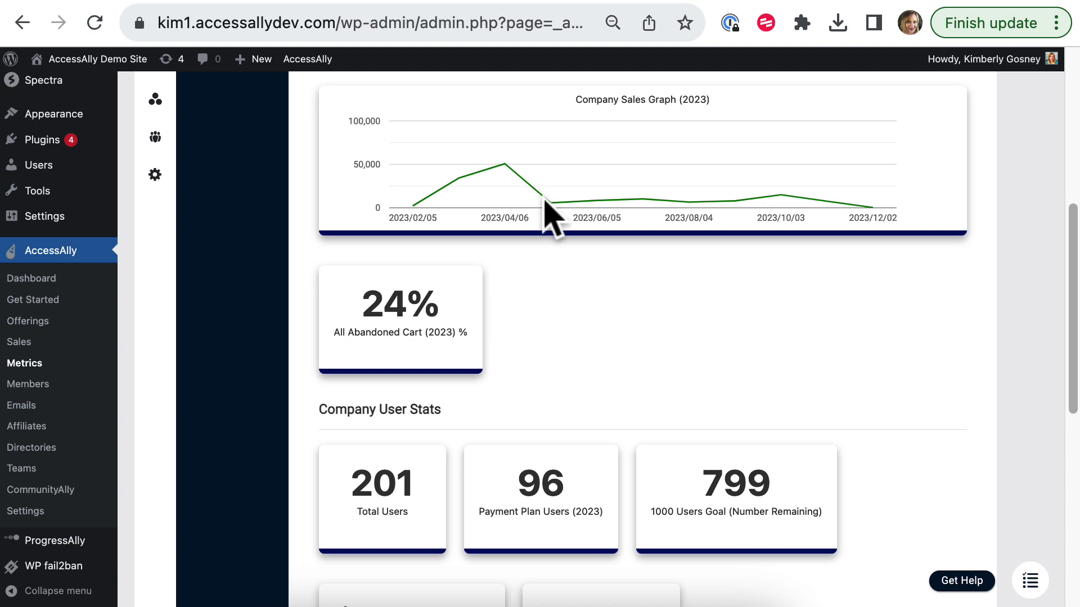
mouse_move(548, 202)
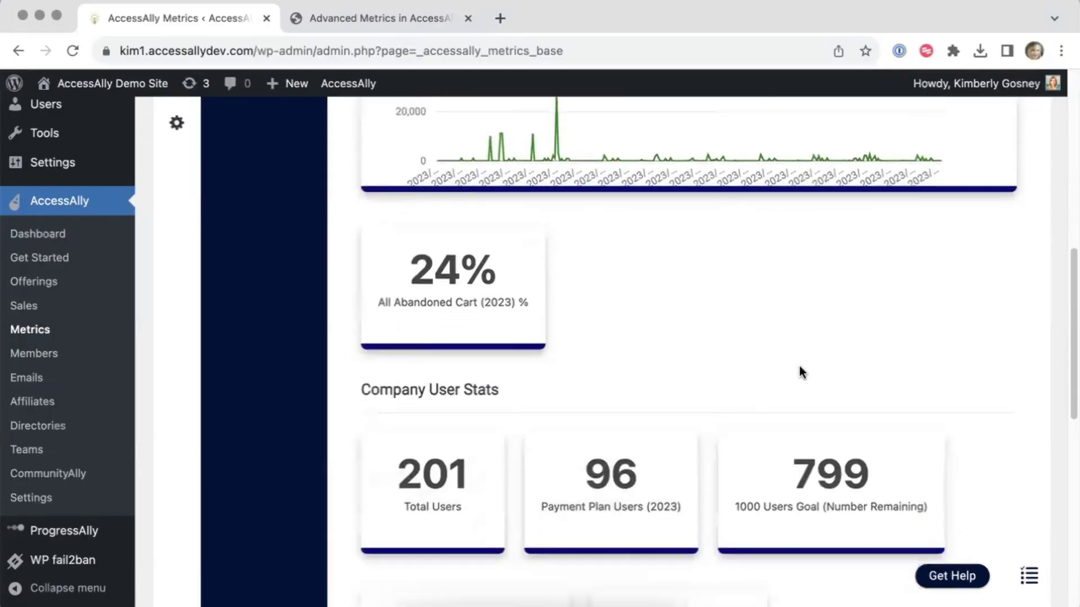
Examine the All Abandoned Cart (2023) % metric below the sales graph
scroll(799, 365, down, 3)
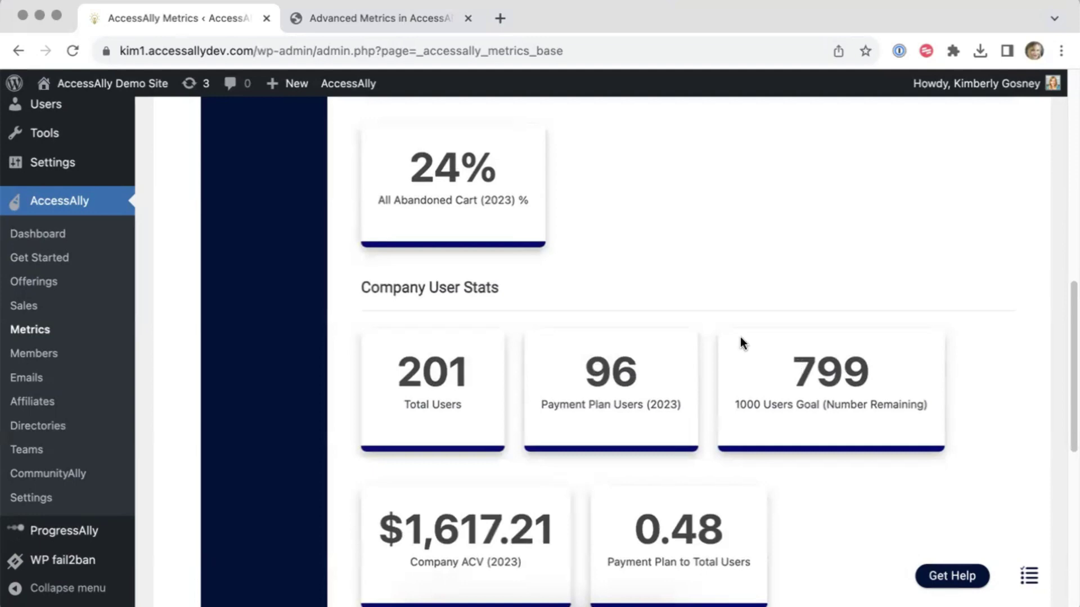
drag(454, 165, 410, 166)
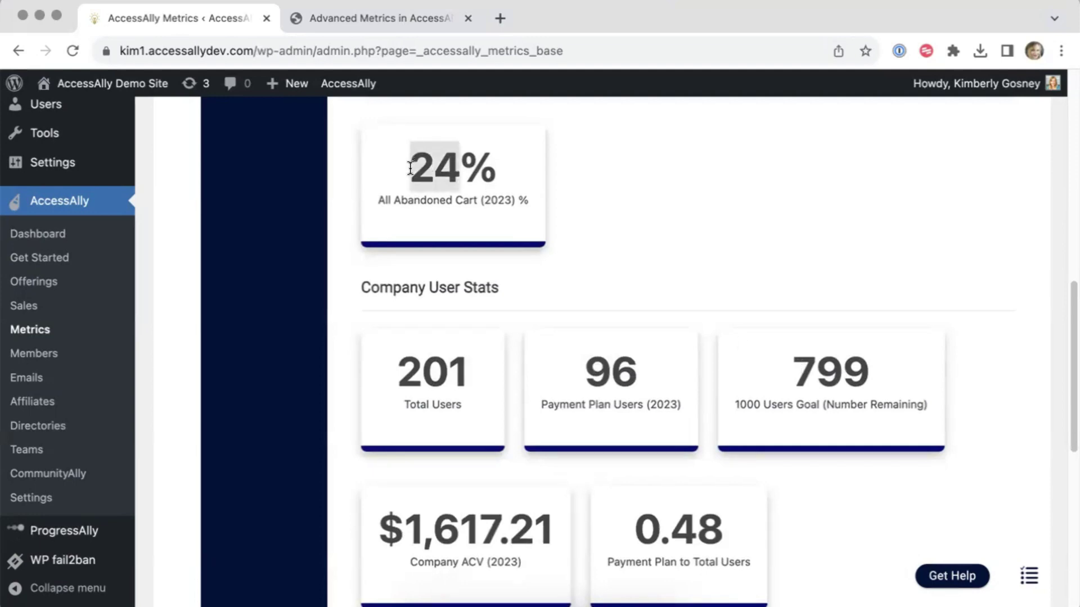
click(578, 227)
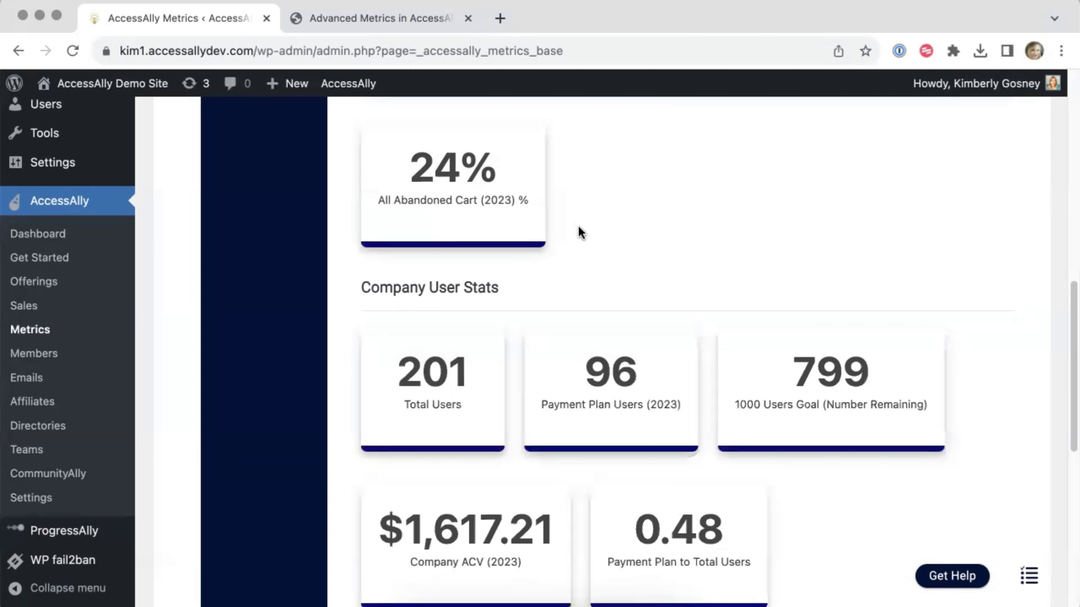
Examine the Total Users, Payment Plan Users (2023) and 1000 Users Goal metrics in the Company User Stats section
scroll(578, 226, down, 5)
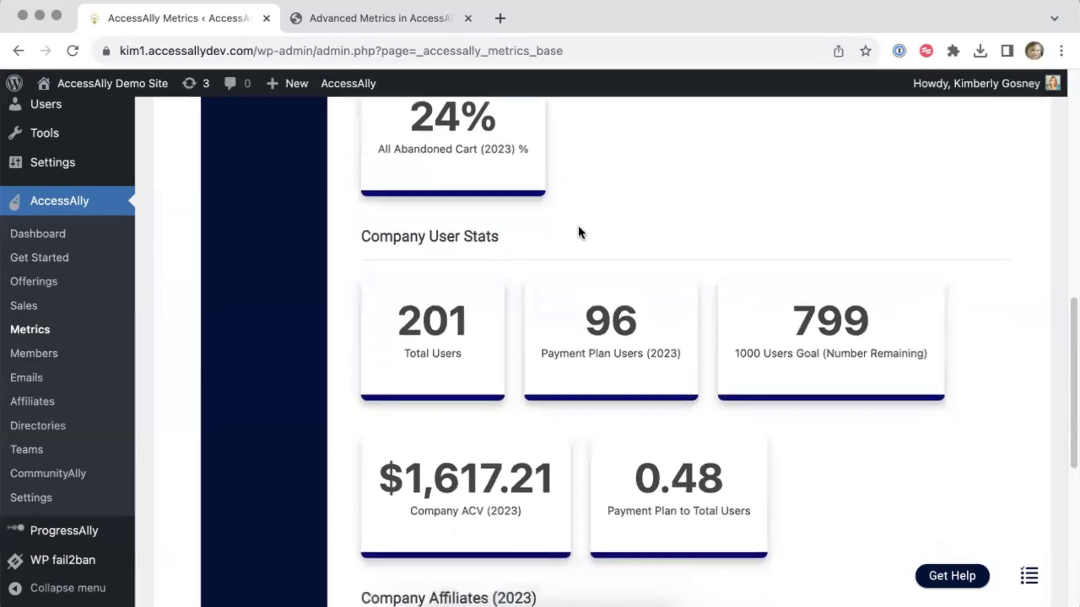
scroll(578, 226, down, 1)
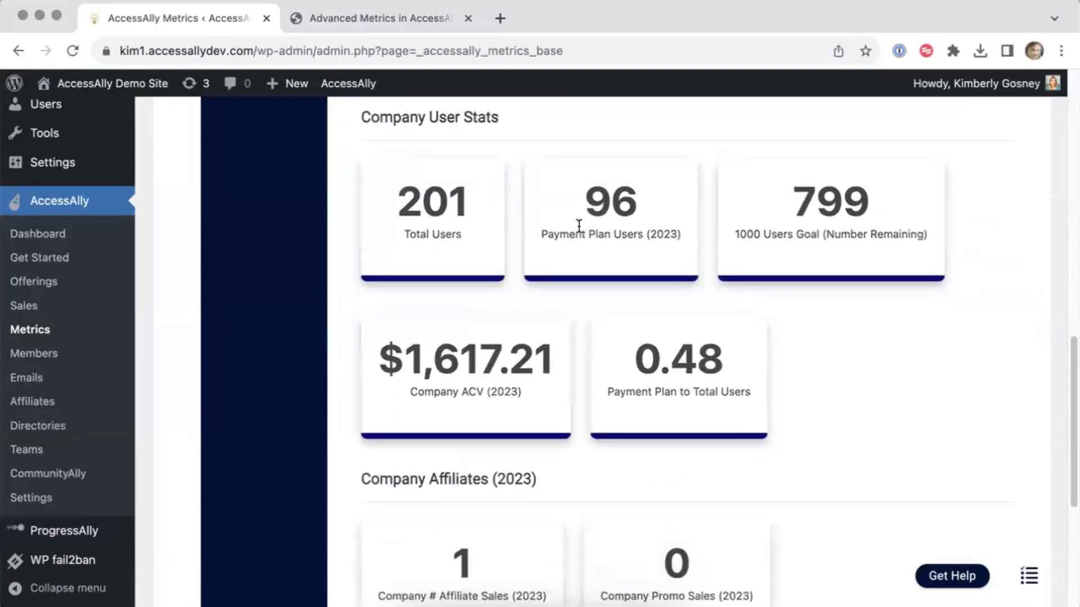
drag(464, 196, 397, 200)
click(387, 242)
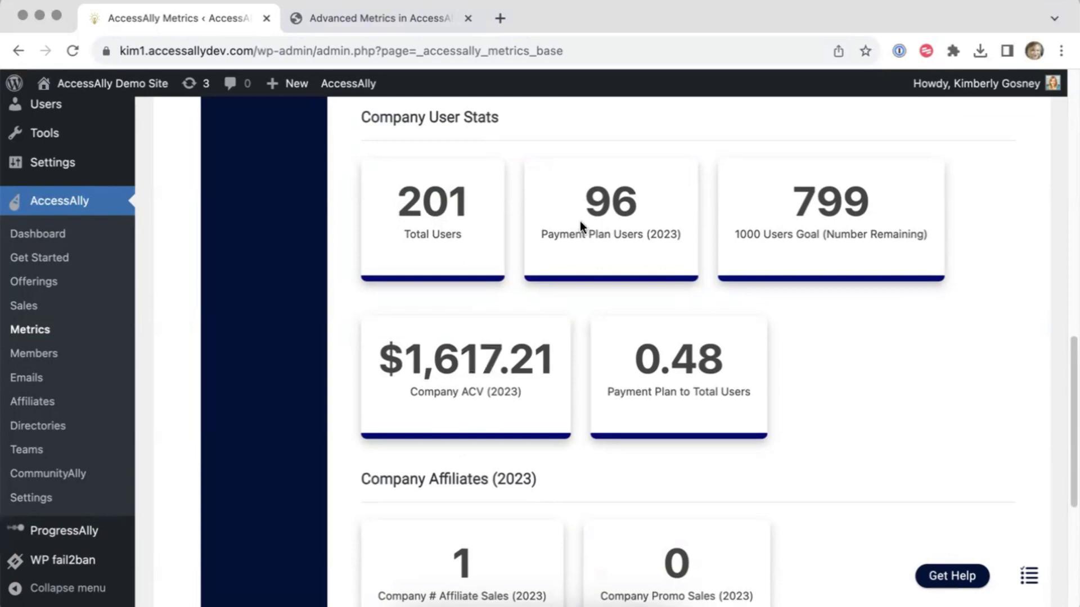
drag(589, 205, 639, 204)
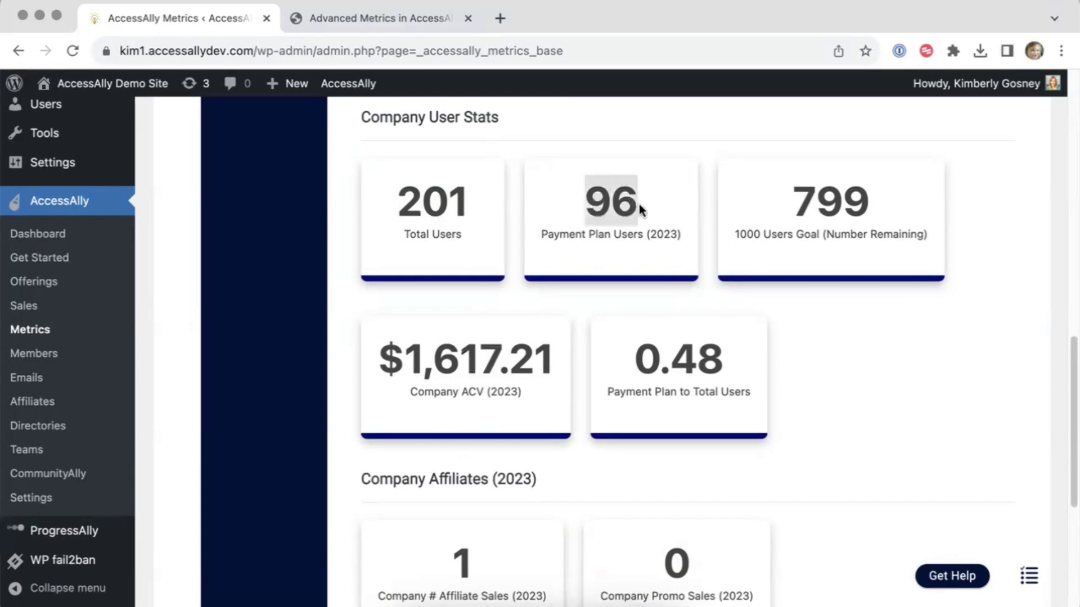
click(672, 210)
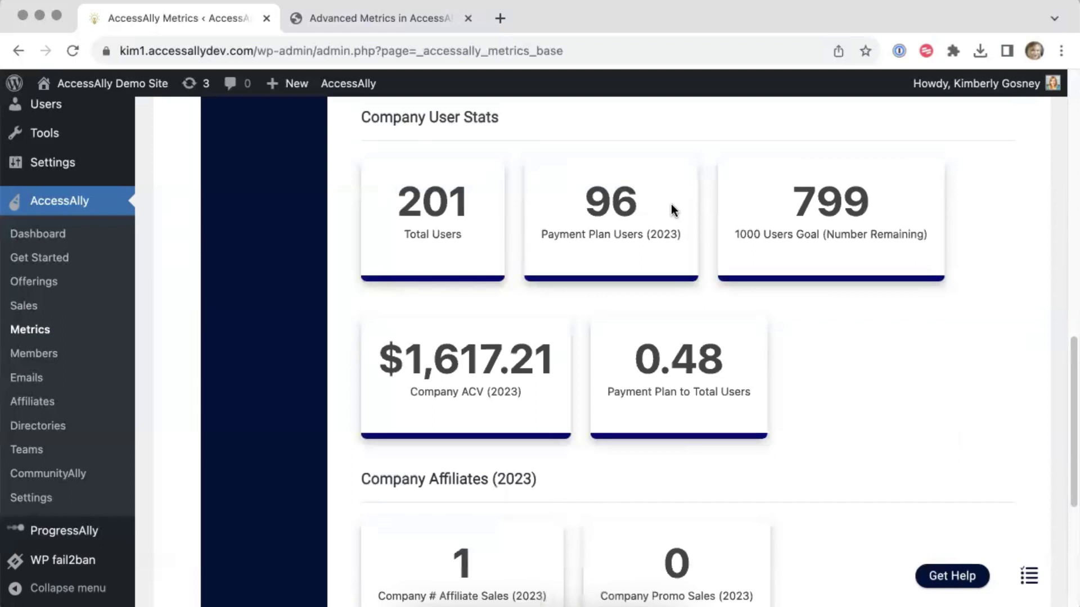
drag(732, 236, 918, 246)
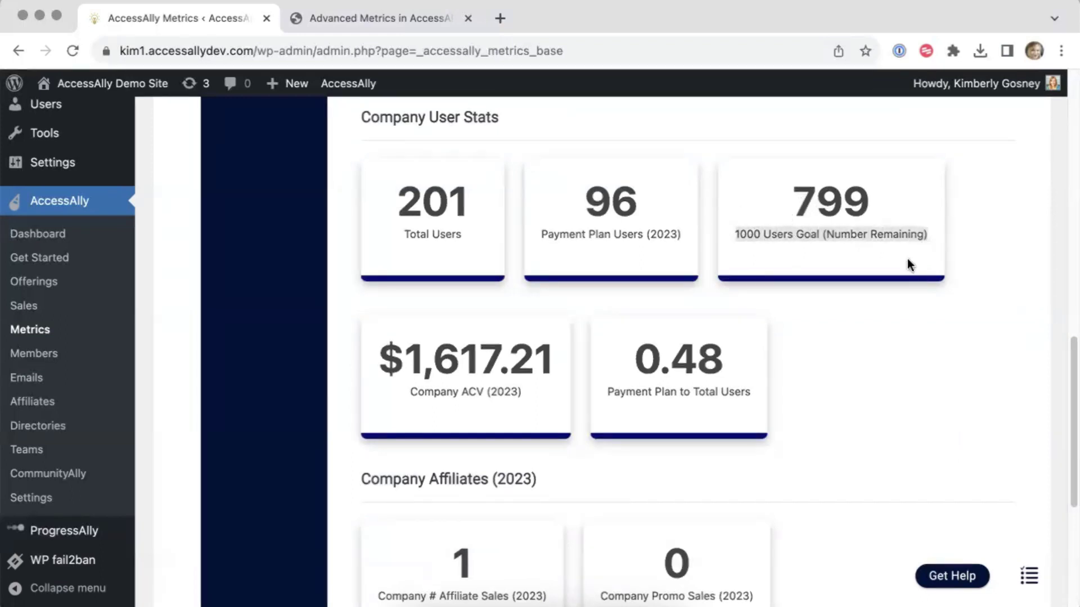
click(907, 258)
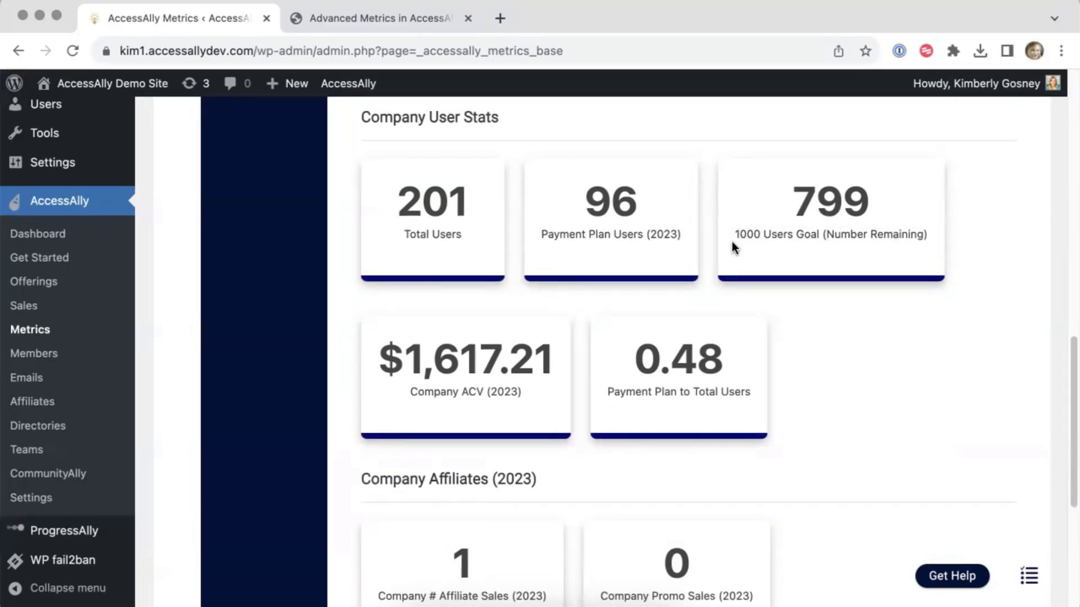
drag(735, 232, 760, 233)
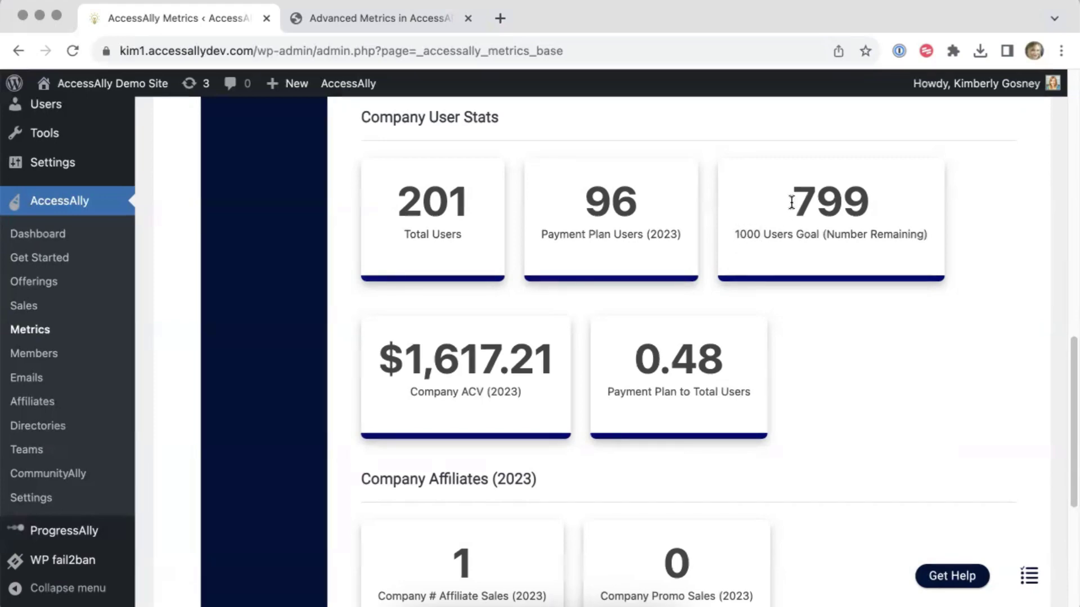
drag(791, 202, 869, 207)
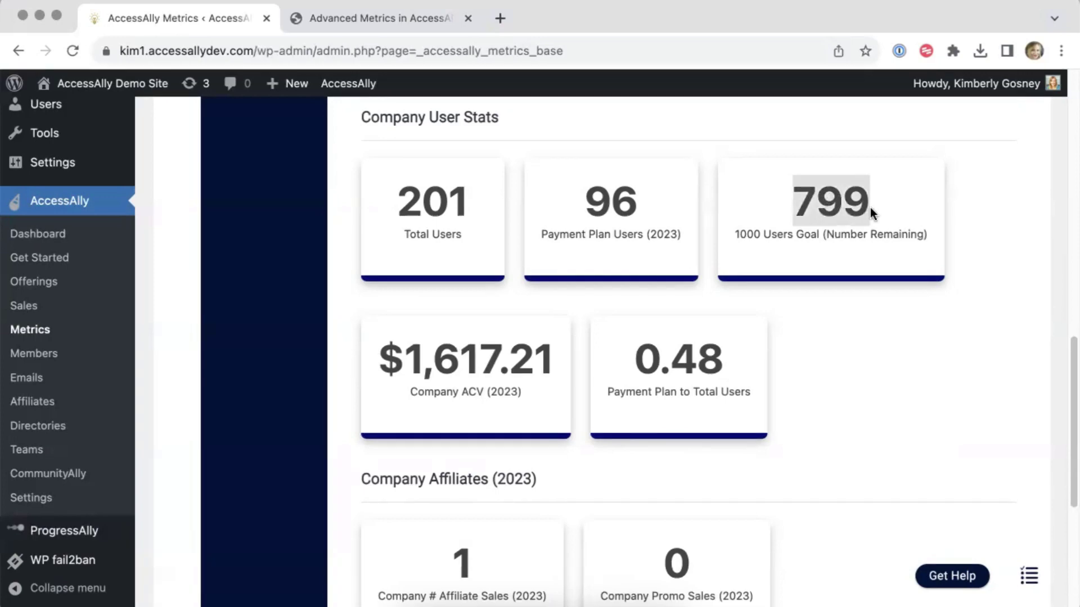
click(869, 243)
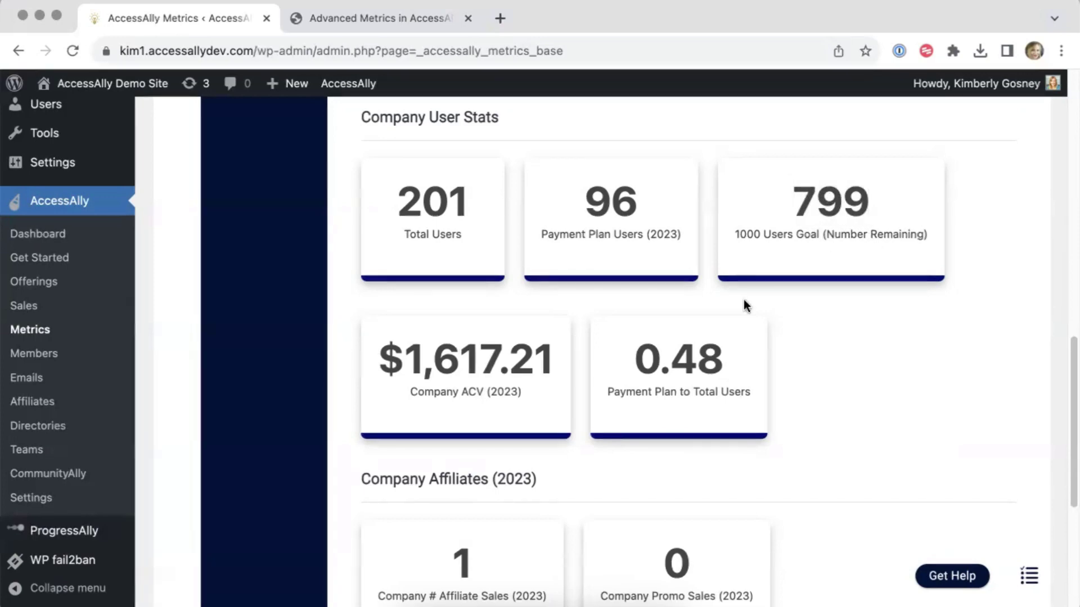
Compare the Total Users and Payment Plan Users (2023) metrics with the Payment Plan to Total Users ratio
scroll(745, 305, down, 3)
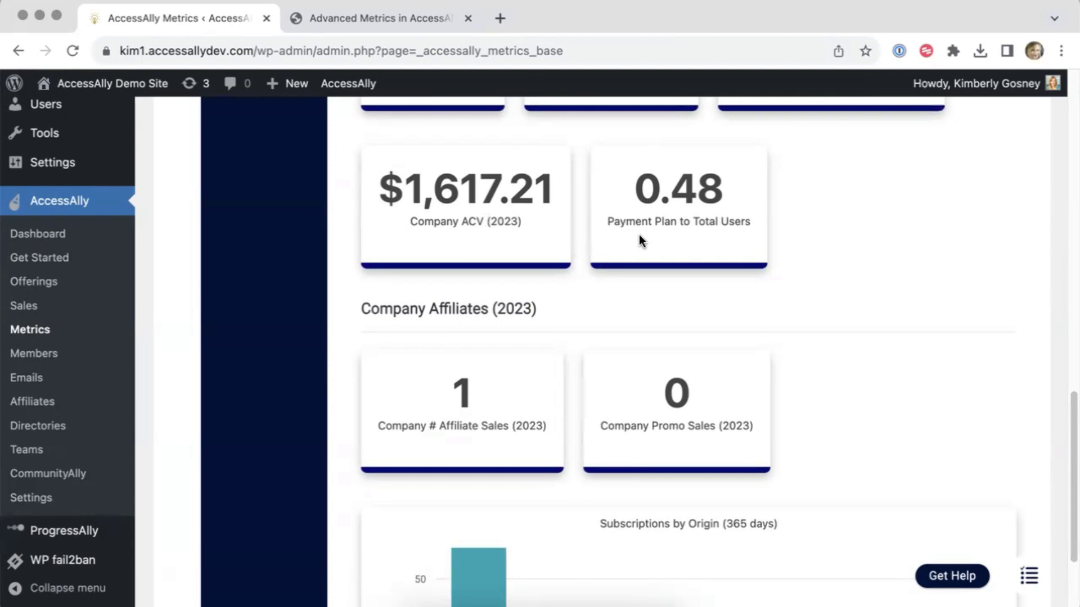
scroll(639, 235, up, 5)
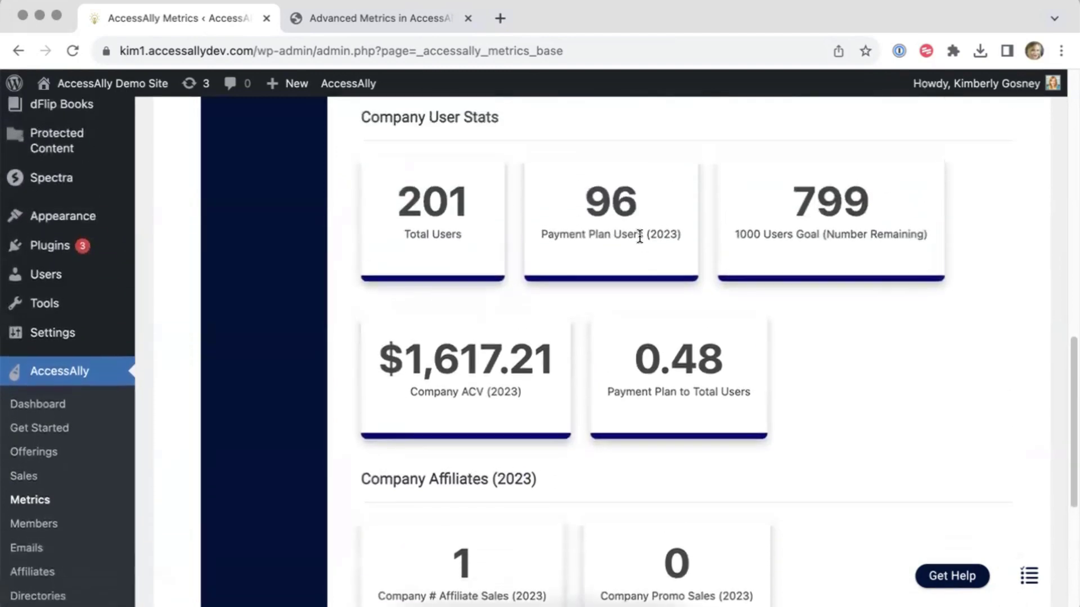
scroll(638, 235, up, 4)
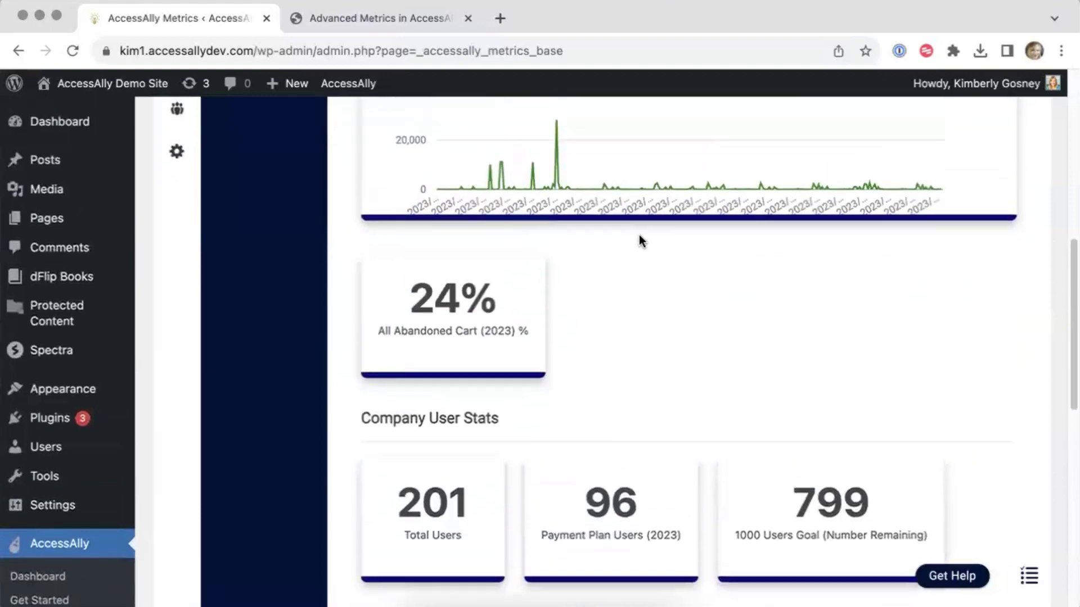
scroll(639, 241, up, 3)
scroll(640, 239, up, 2)
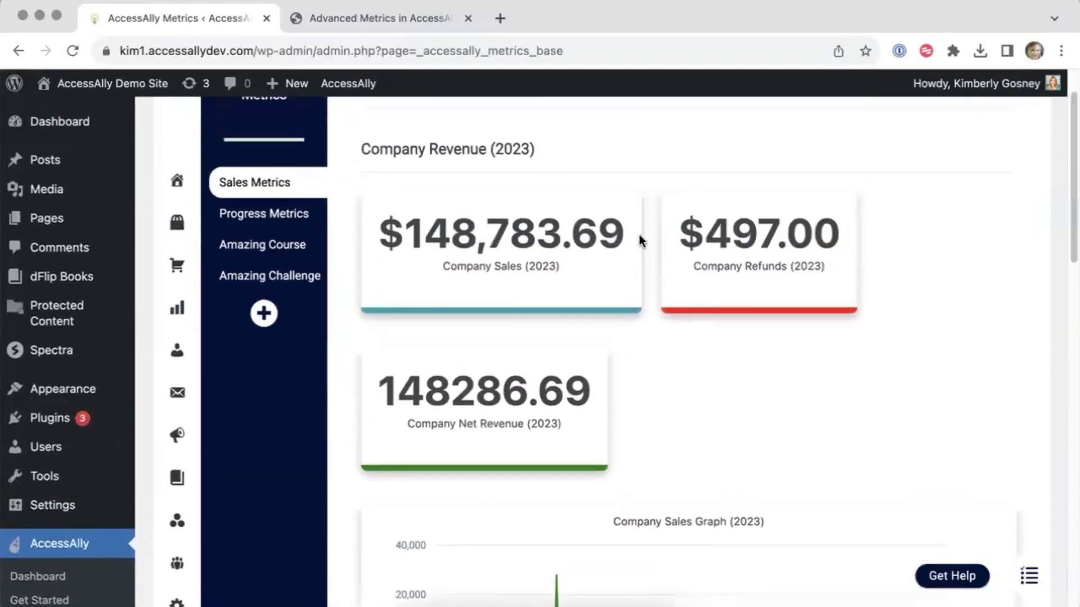
scroll(640, 239, down, 5)
scroll(640, 236, down, 6)
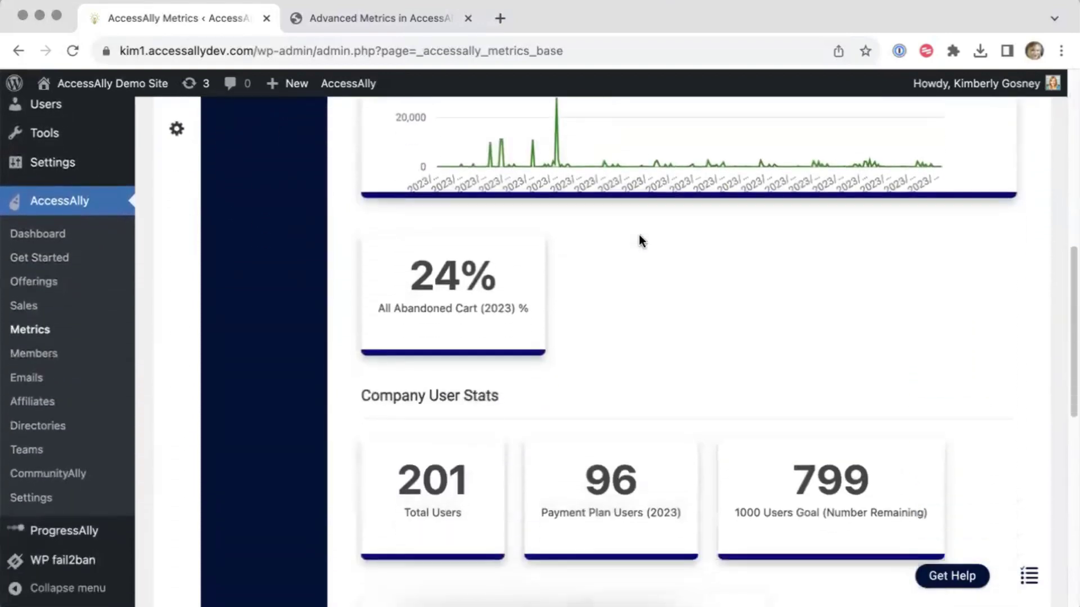
drag(472, 336, 414, 333)
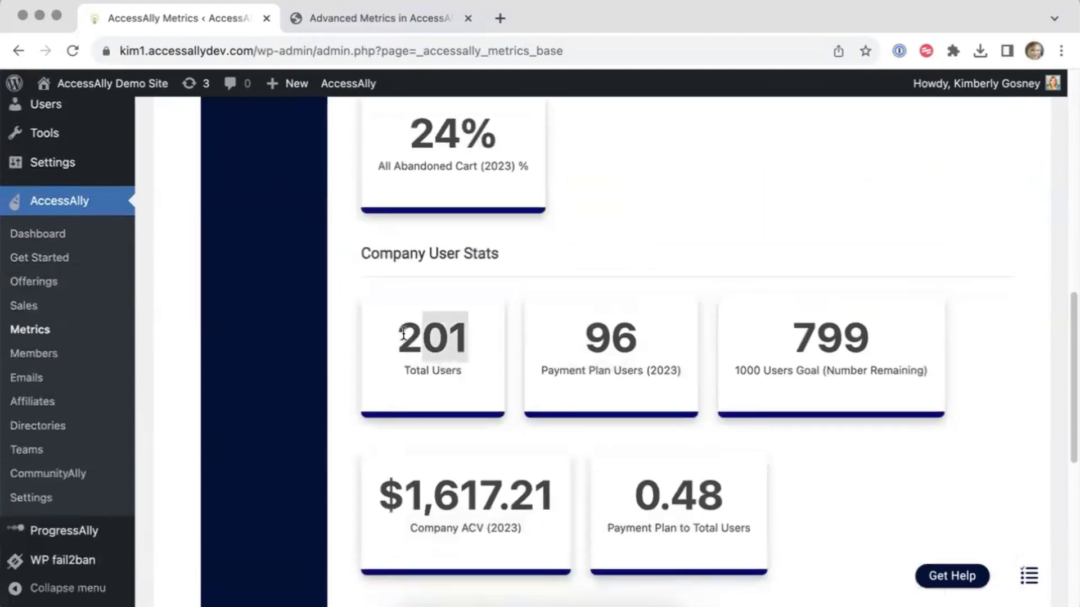
drag(636, 335, 592, 341)
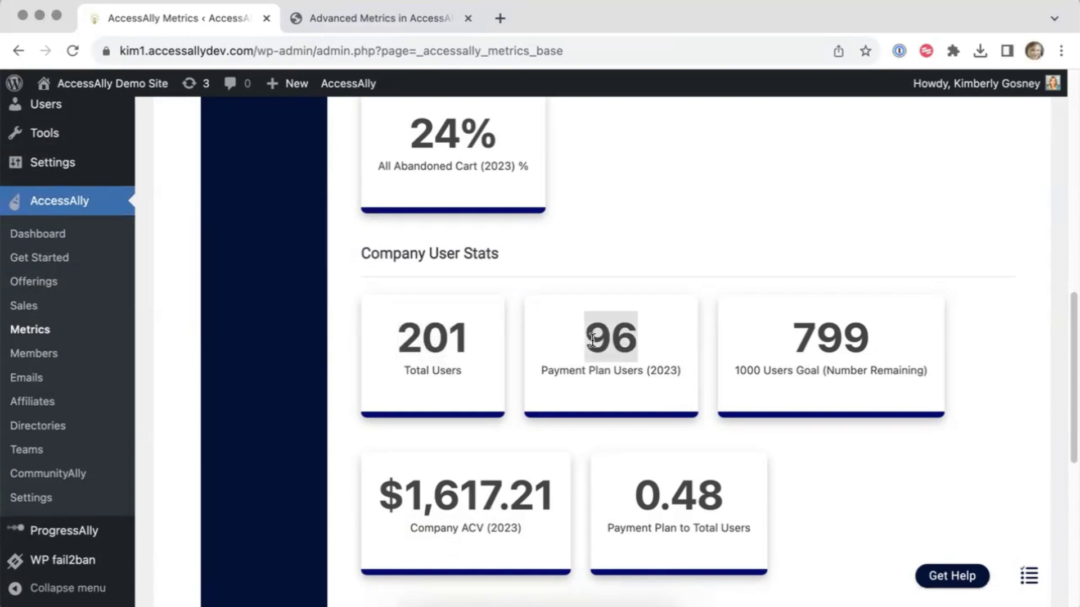
click(719, 458)
scroll(720, 456, down, 2)
scroll(720, 457, down, 3)
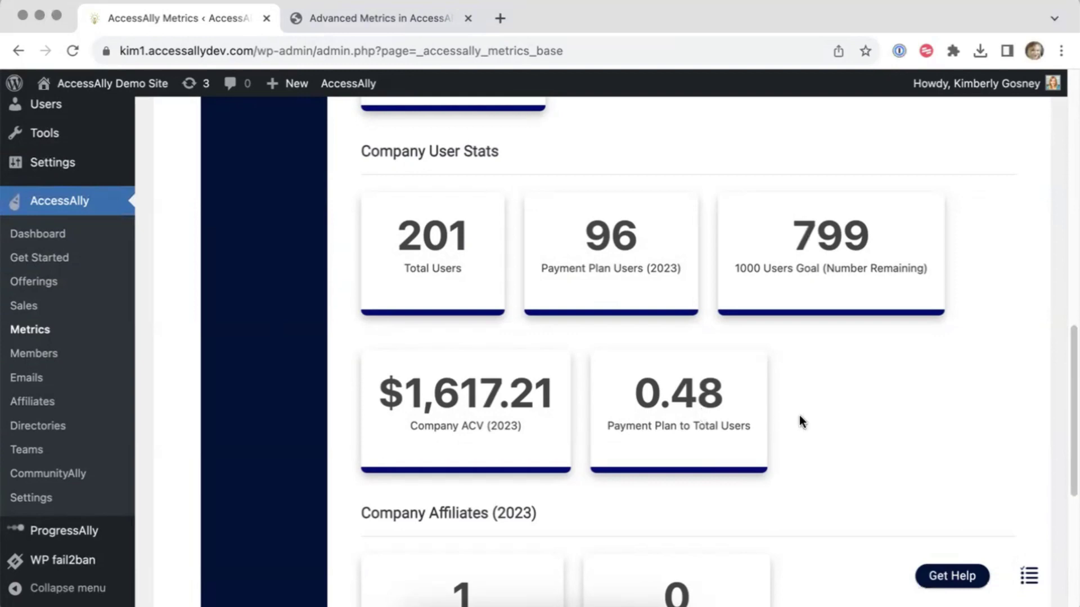
Examine the Company Affiliates (2023) metrics and inspect the individual bars of the Subscriptions by Origin (365 days) chart
scroll(800, 418, down, 3)
scroll(801, 421, down, 5)
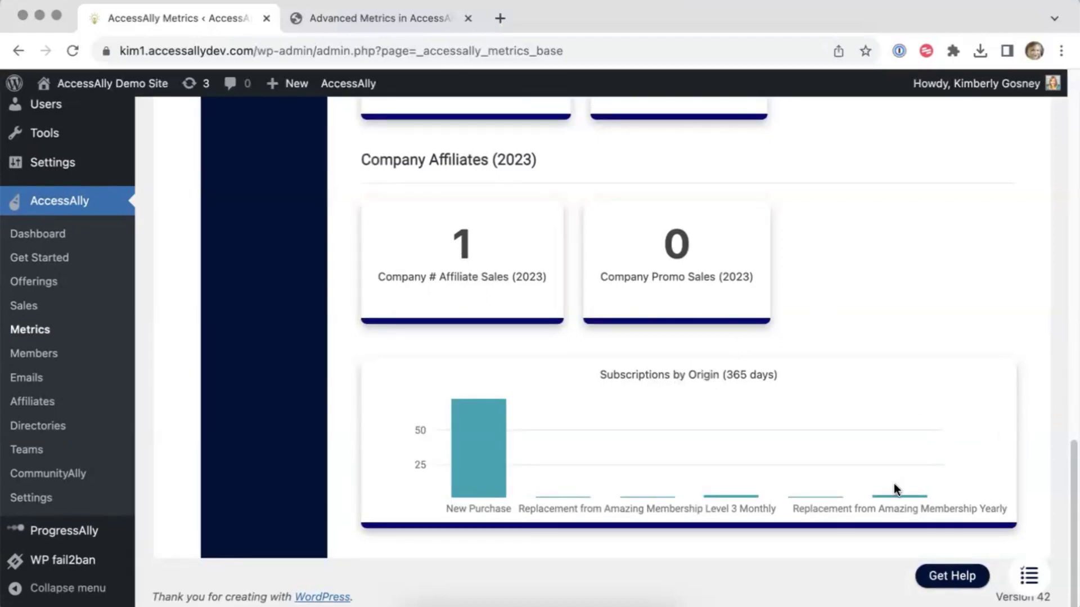
mouse_move(464, 417)
mouse_move(555, 497)
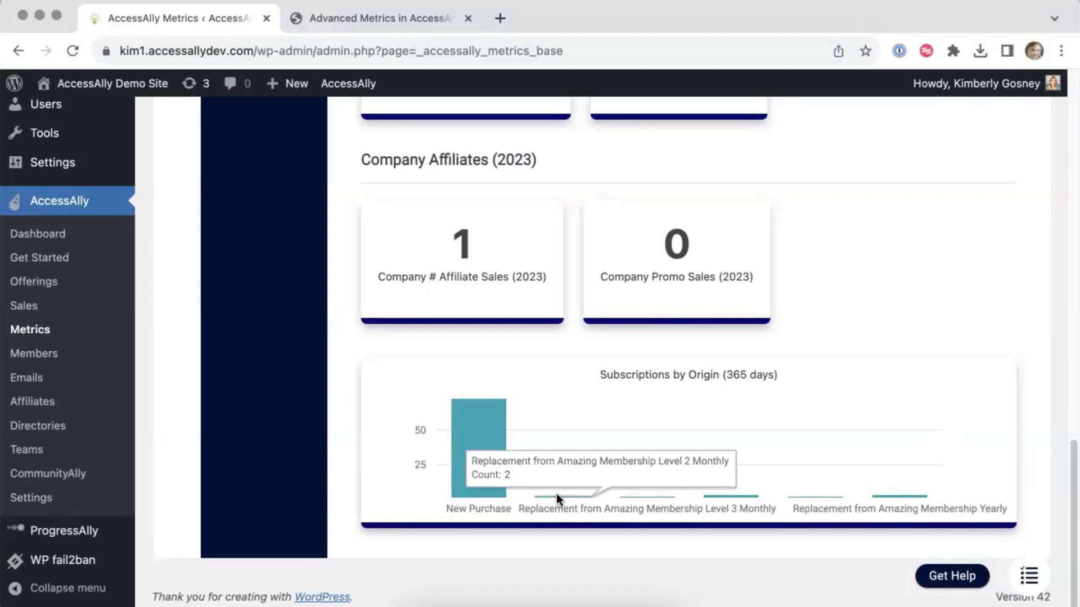
mouse_move(637, 497)
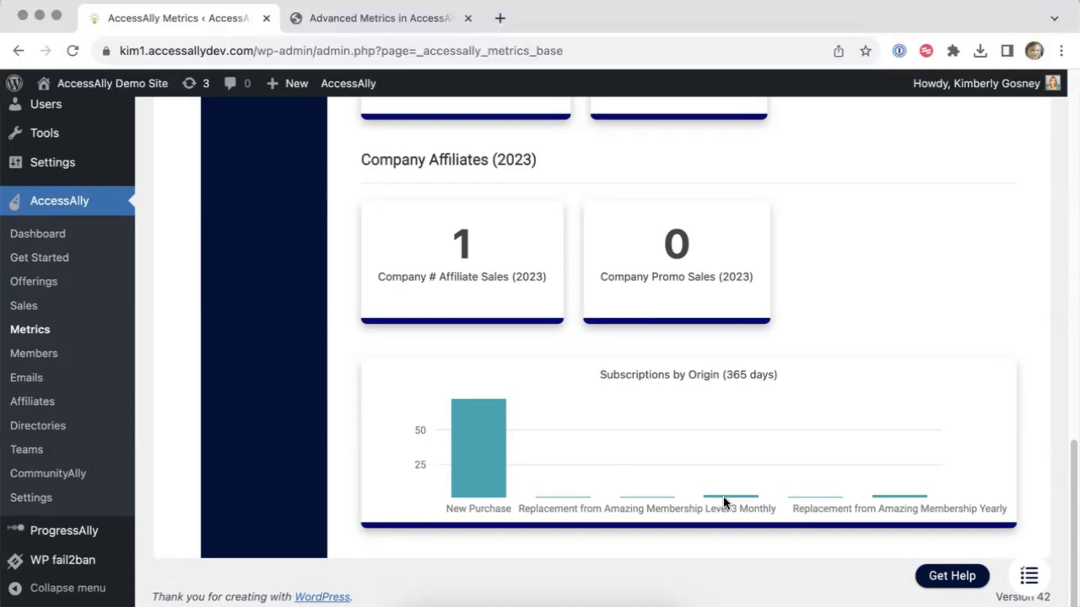
mouse_move(724, 495)
Look over the Sales Metrics dashboard once more and open it for editing
drag(1067, 474, 997, 112)
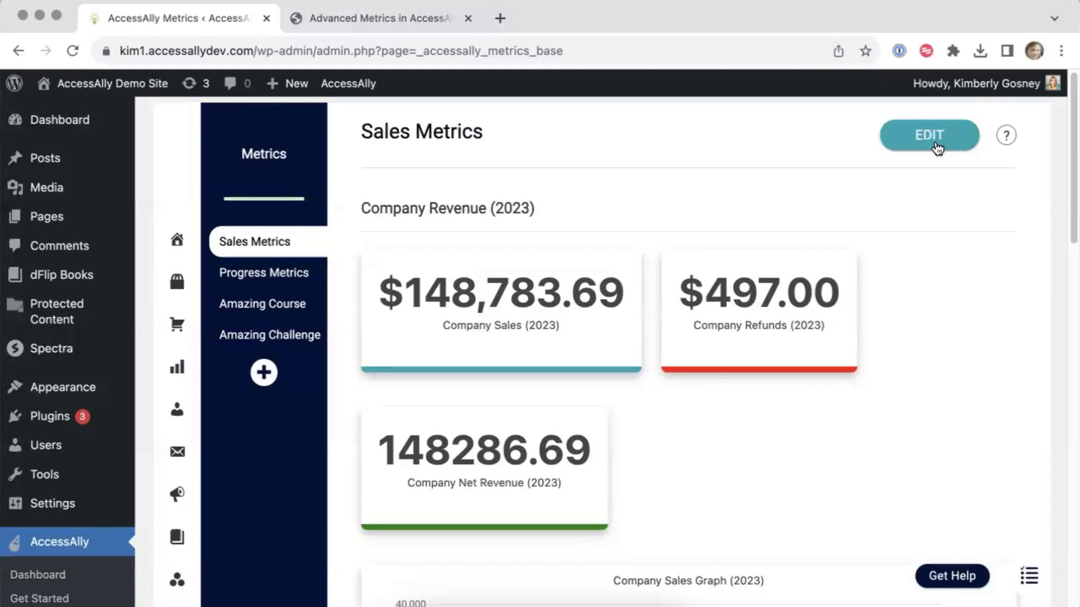
scroll(925, 303, down, 5)
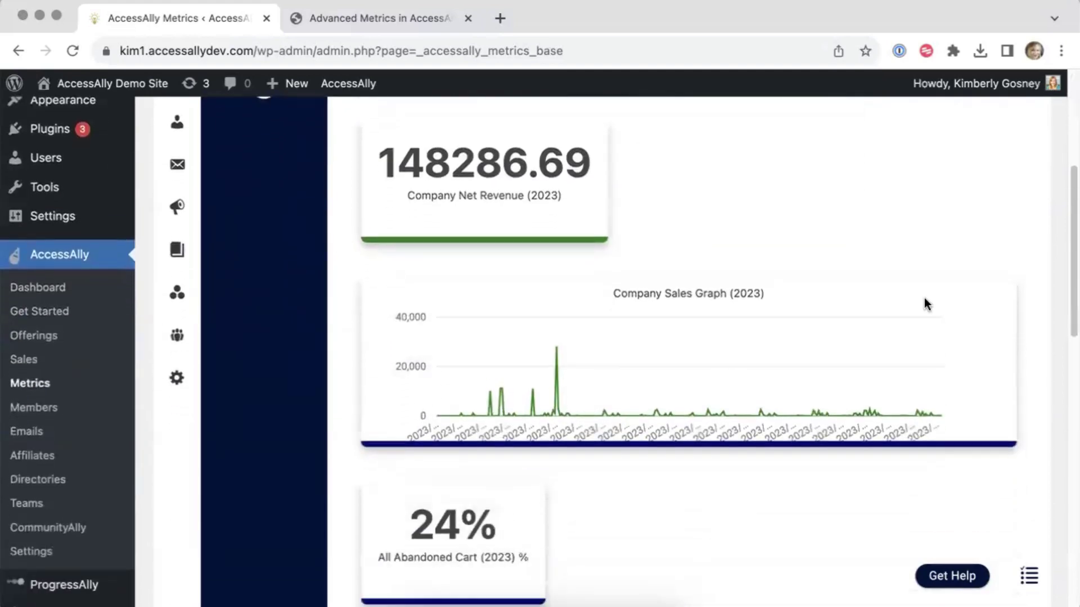
scroll(925, 299, down, 7)
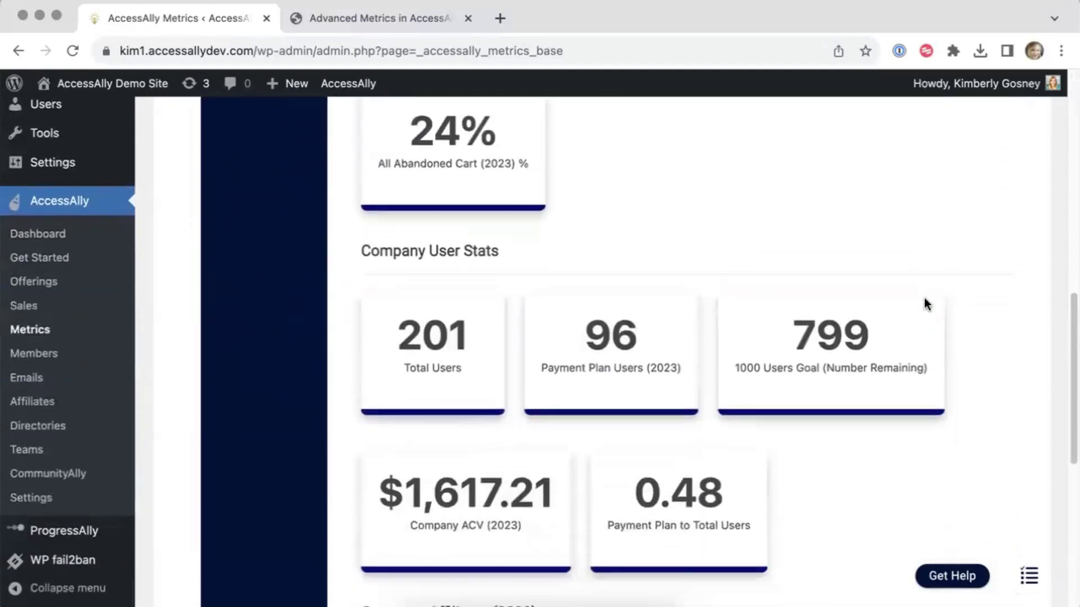
scroll(925, 303, down, 1)
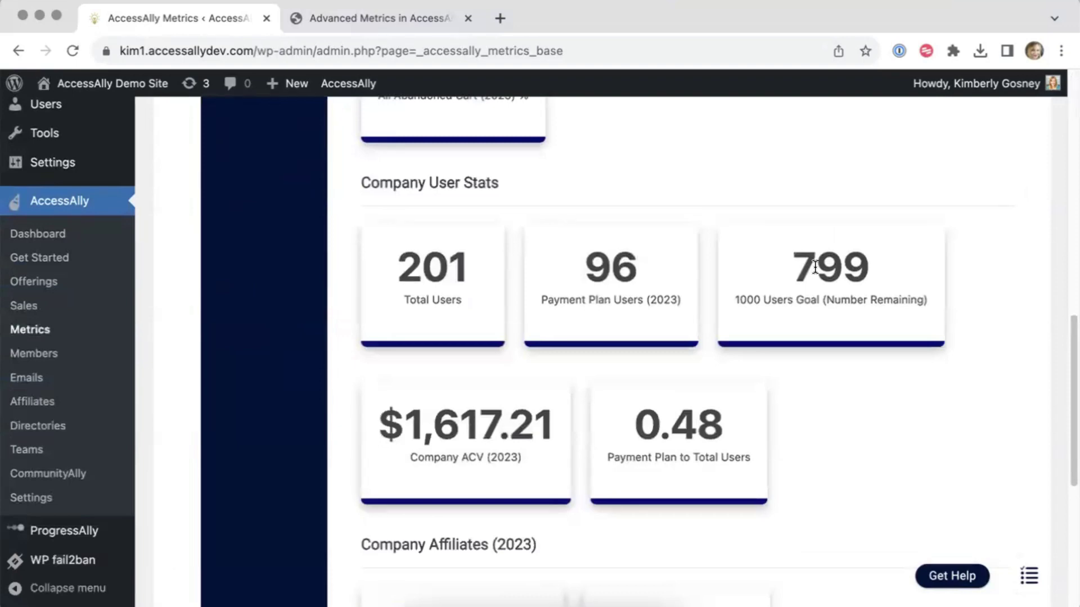
drag(1069, 329, 1029, 101)
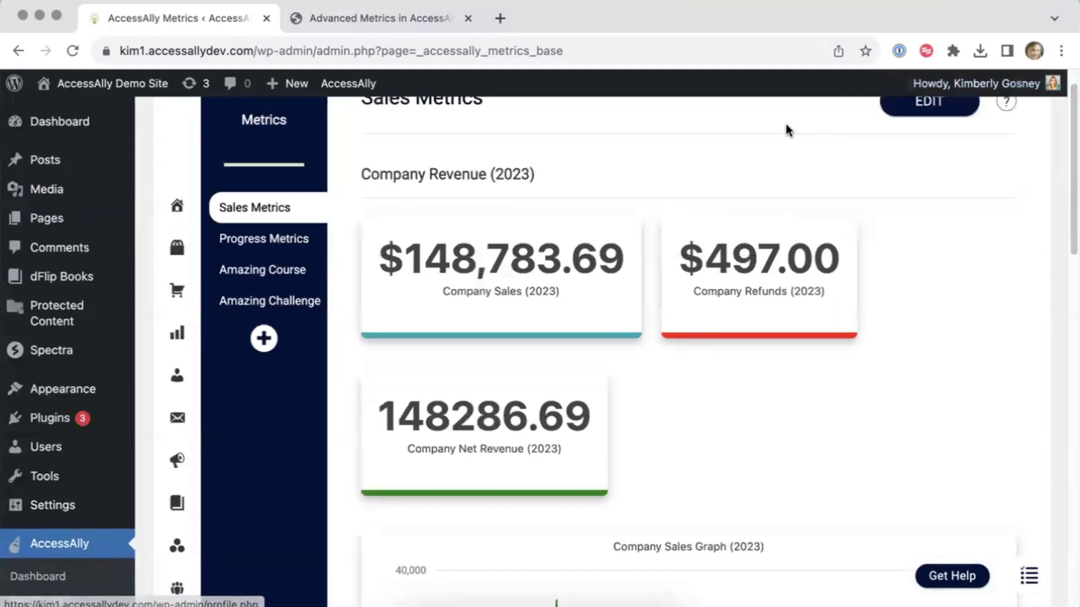
click(907, 108)
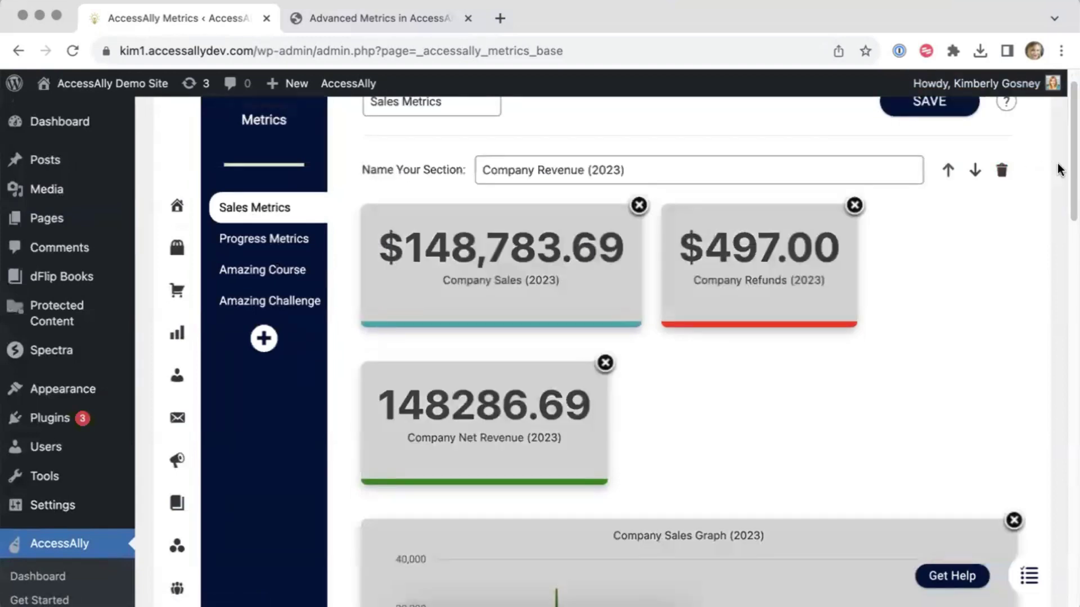
Open the 1000 Users Goal metric in the Company User Stats section and proceed to its custom calculation settings
drag(1069, 162, 1070, 351)
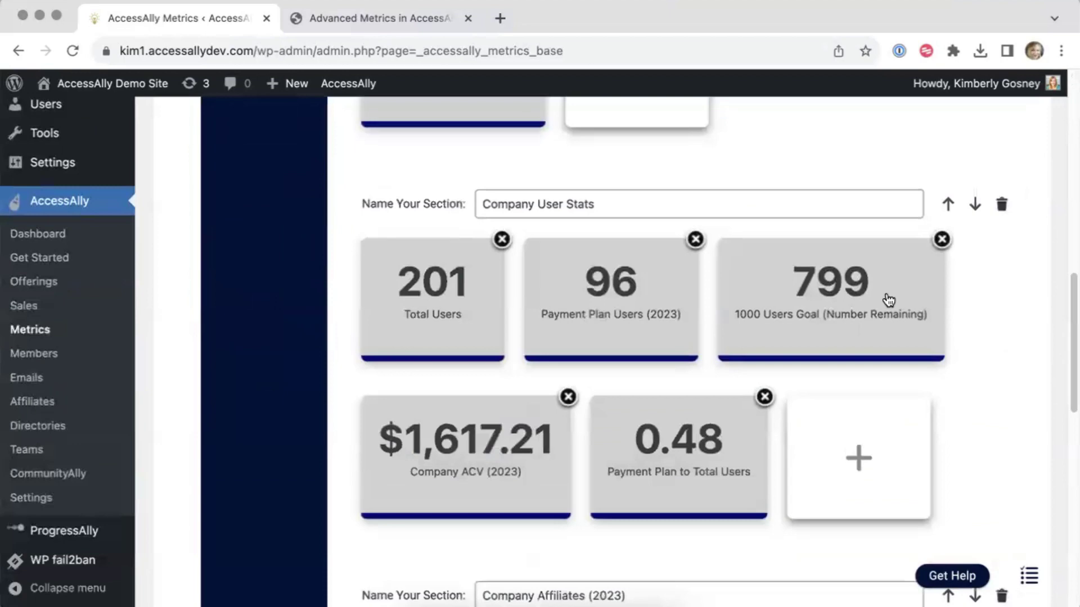
click(825, 288)
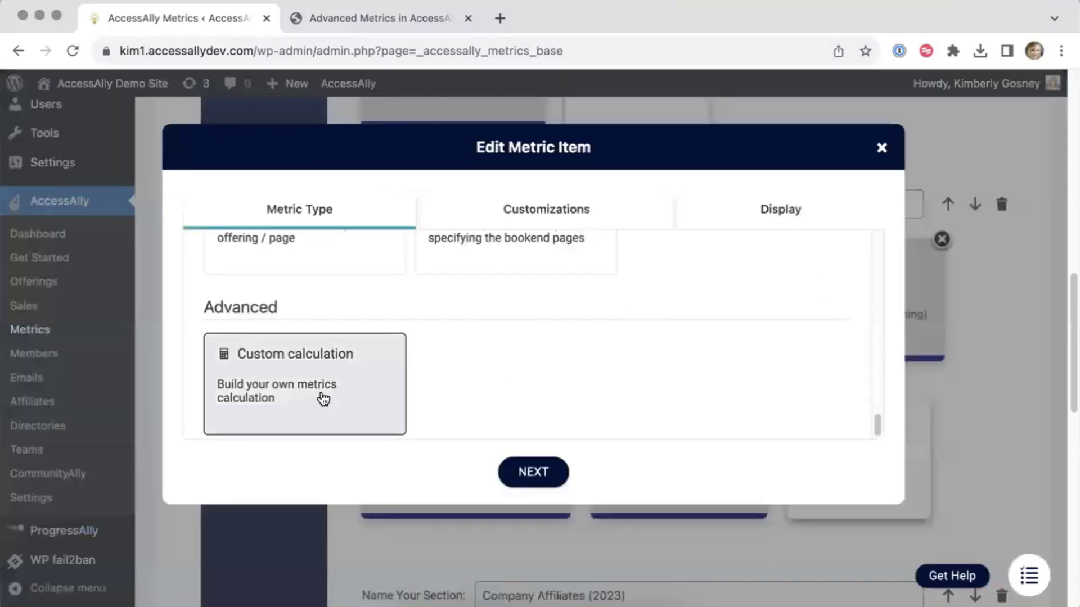
drag(882, 433, 879, 463)
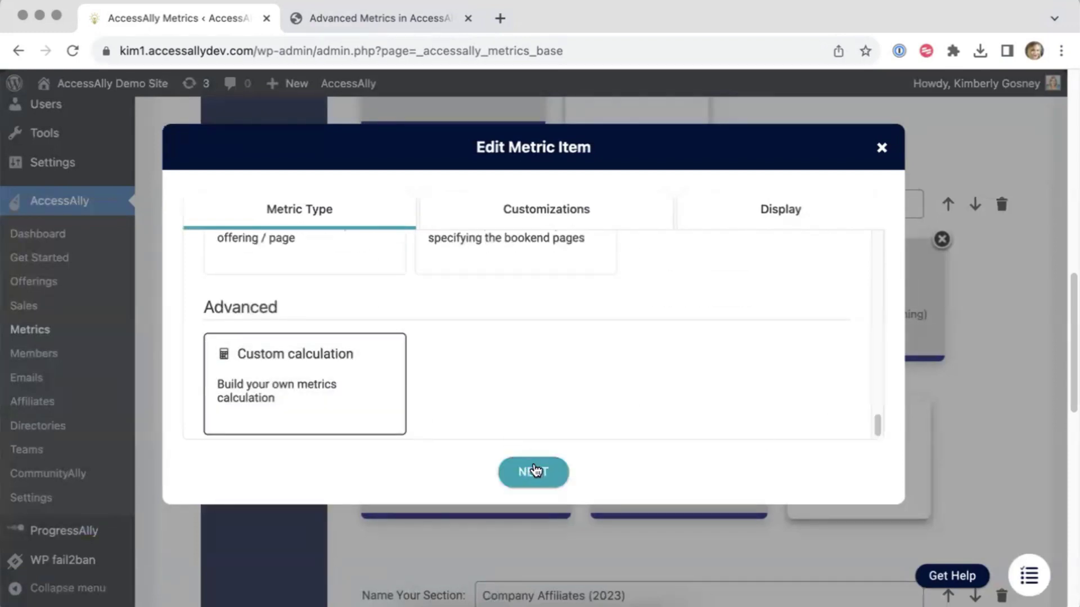
click(514, 471)
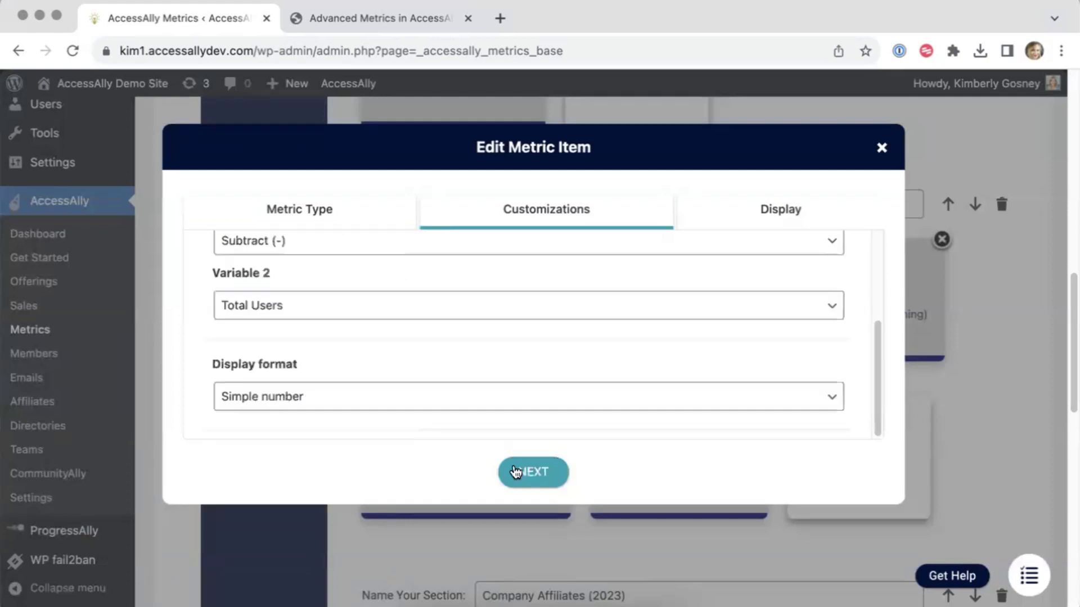
drag(875, 368, 859, 209)
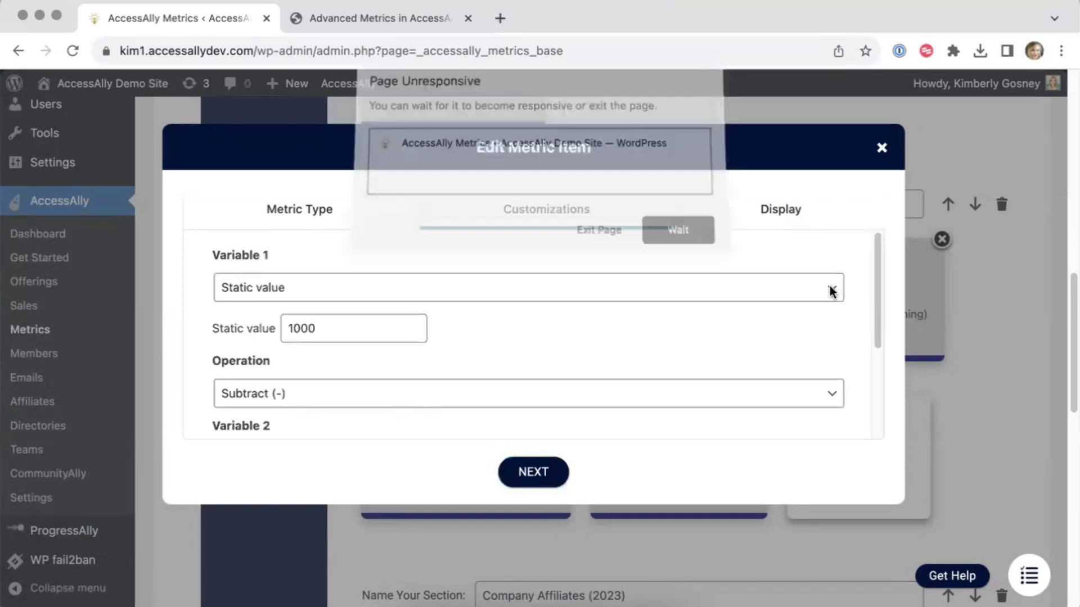
click(677, 239)
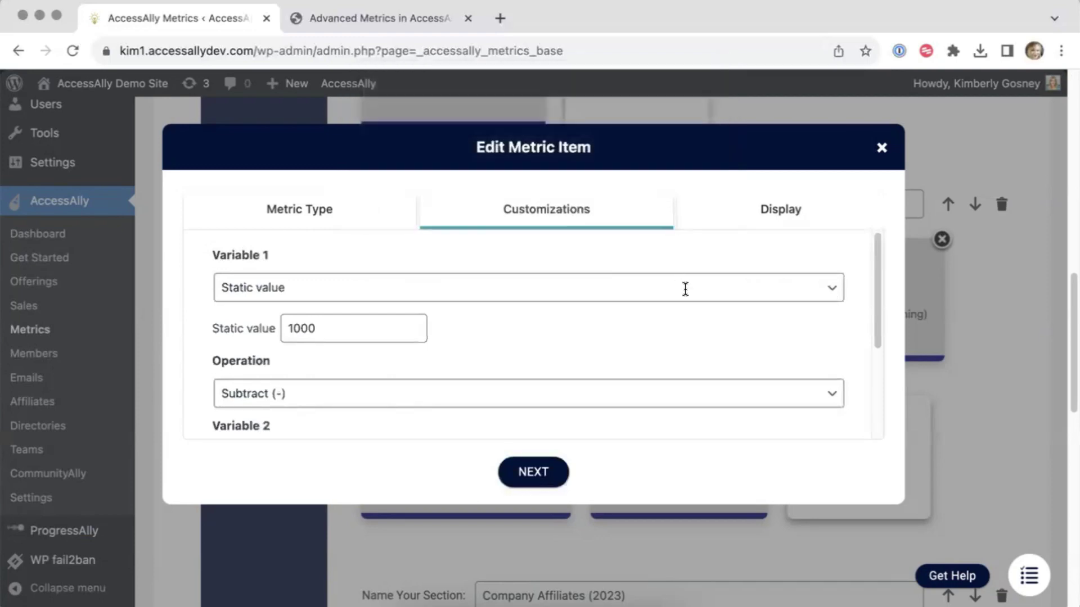
Look through the metrics available for Variable 1 and choose Static value for the 1000 Users Goal calculation
click(685, 290)
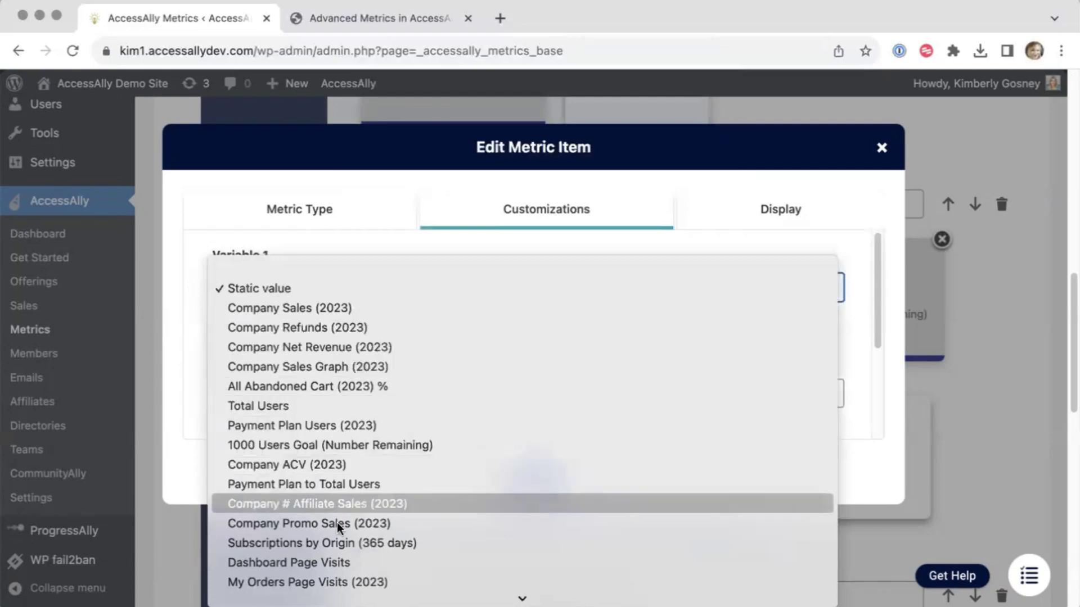
mouse_move(332, 595)
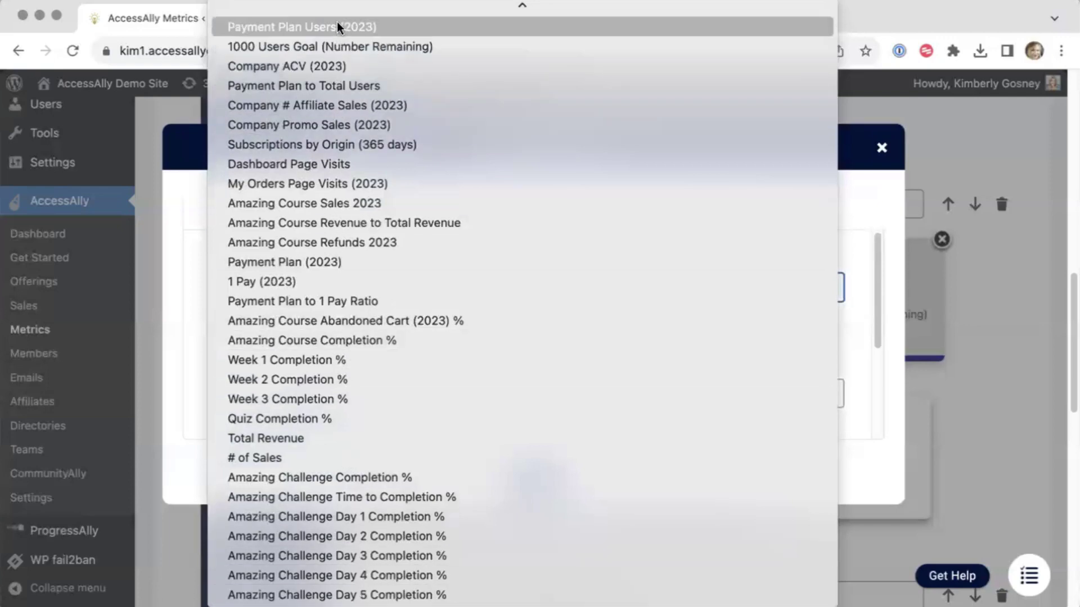
scroll(337, 18, up, 5)
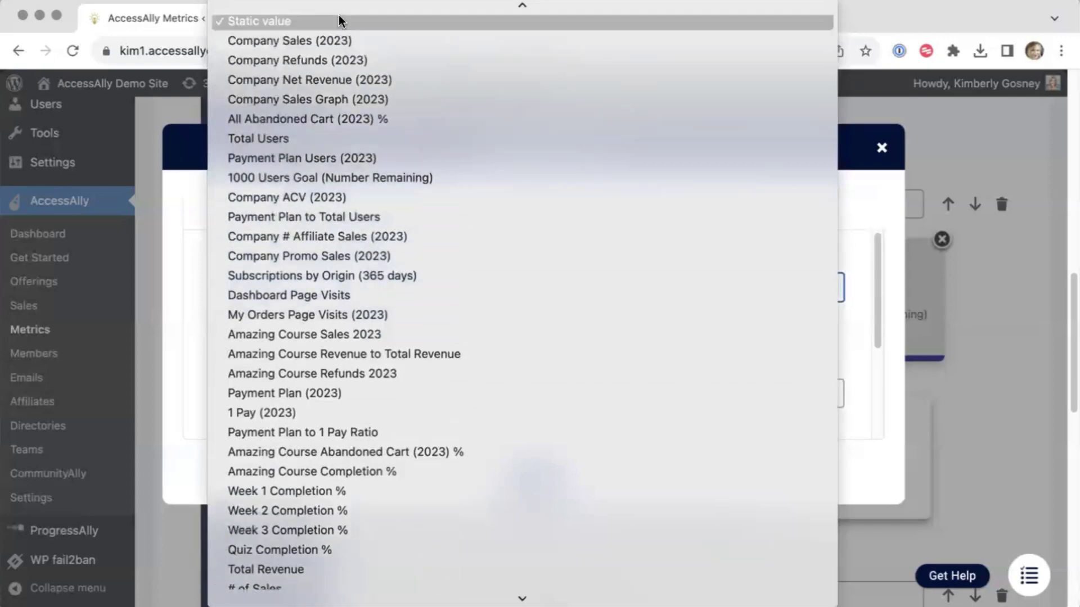
click(288, 23)
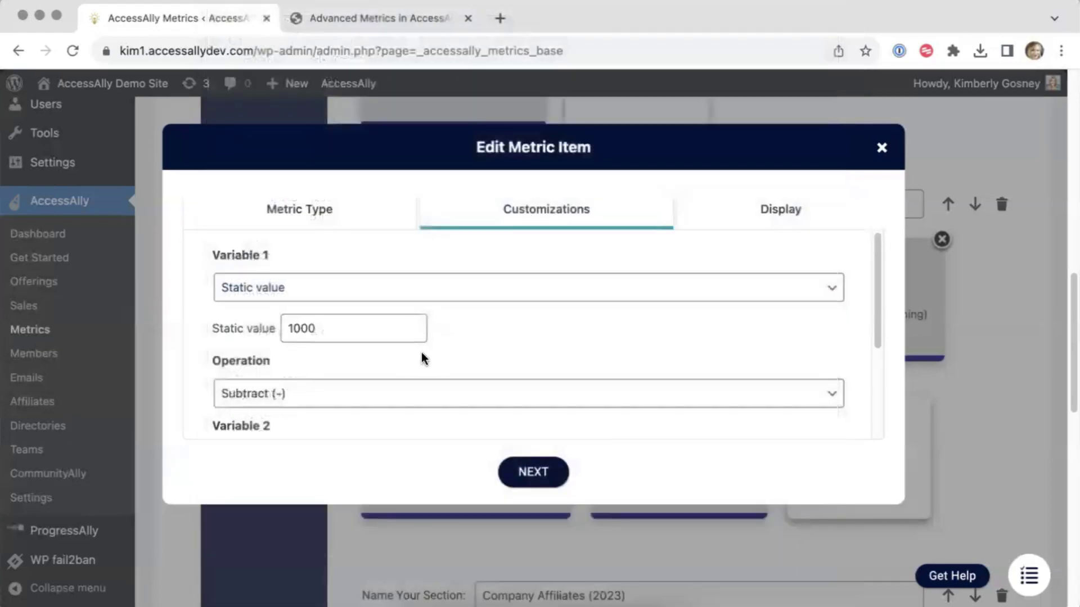
Set the calculation's operation to Subtract (-) and its Variable 2 to Total Users
scroll(422, 355, down, 2)
click(397, 329)
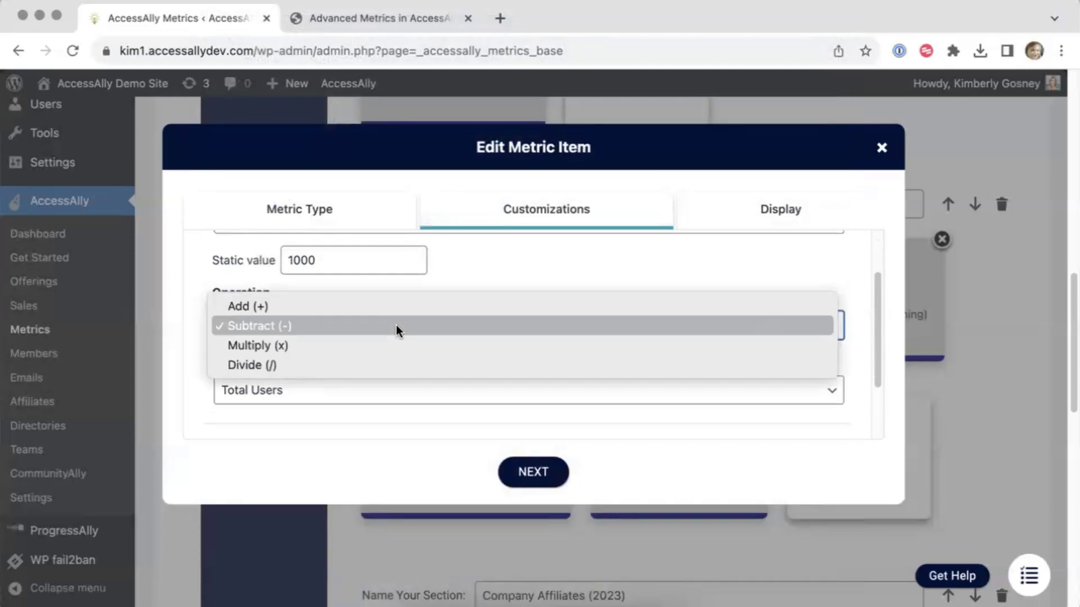
click(346, 325)
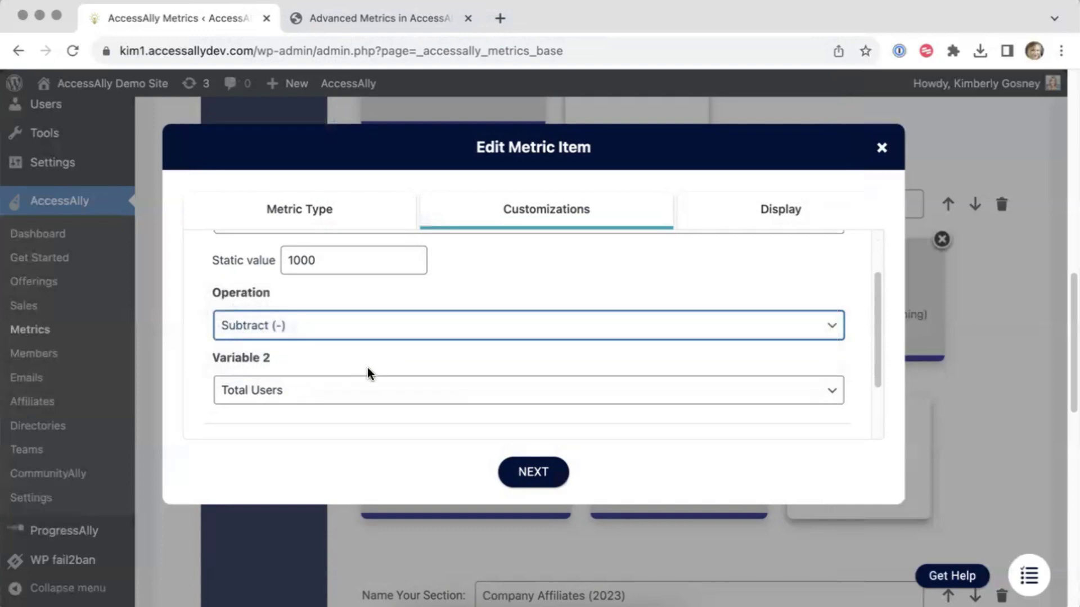
click(332, 394)
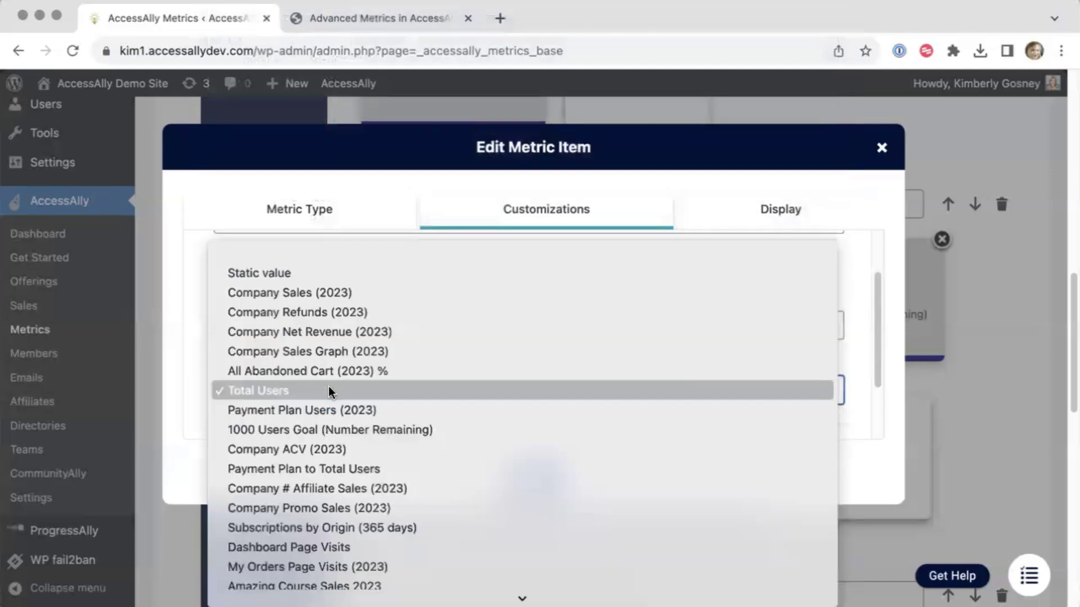
click(288, 393)
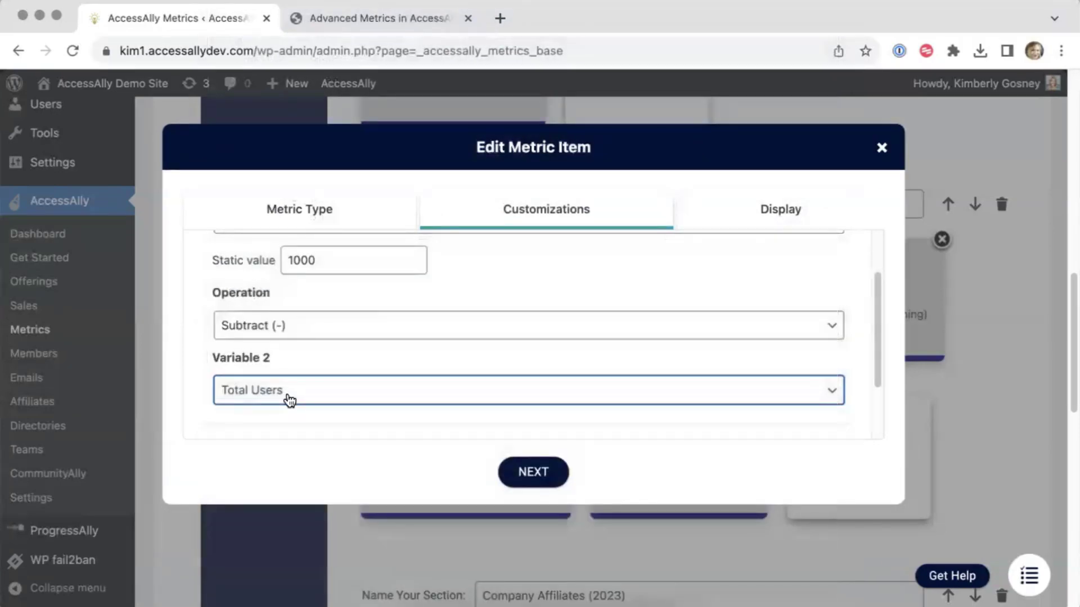
click(348, 360)
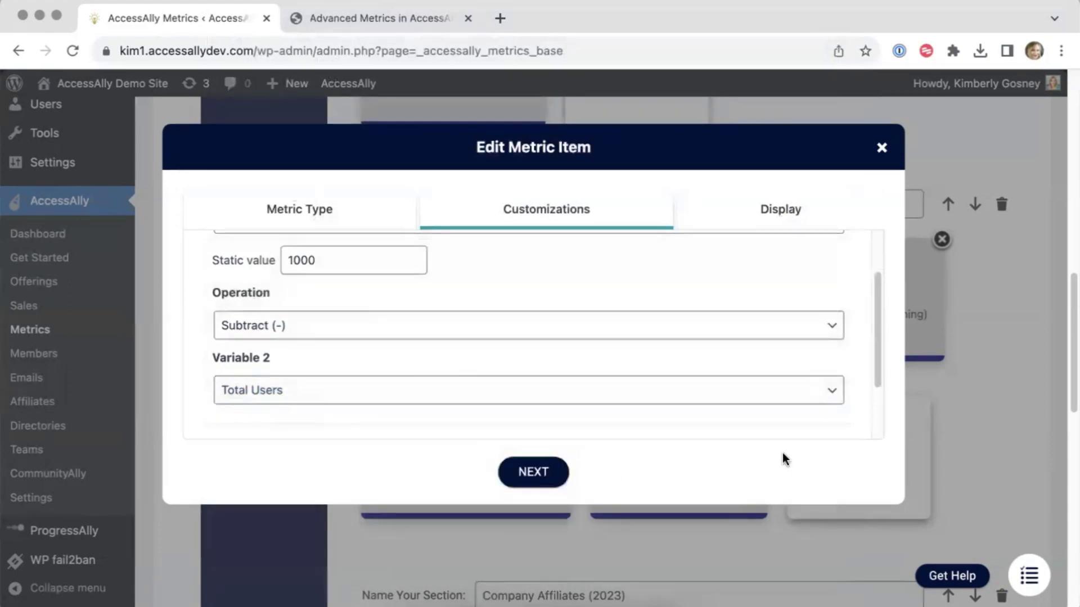
Set the metric's display format to Simple number and proceed to its label and color settings
drag(875, 373, 877, 419)
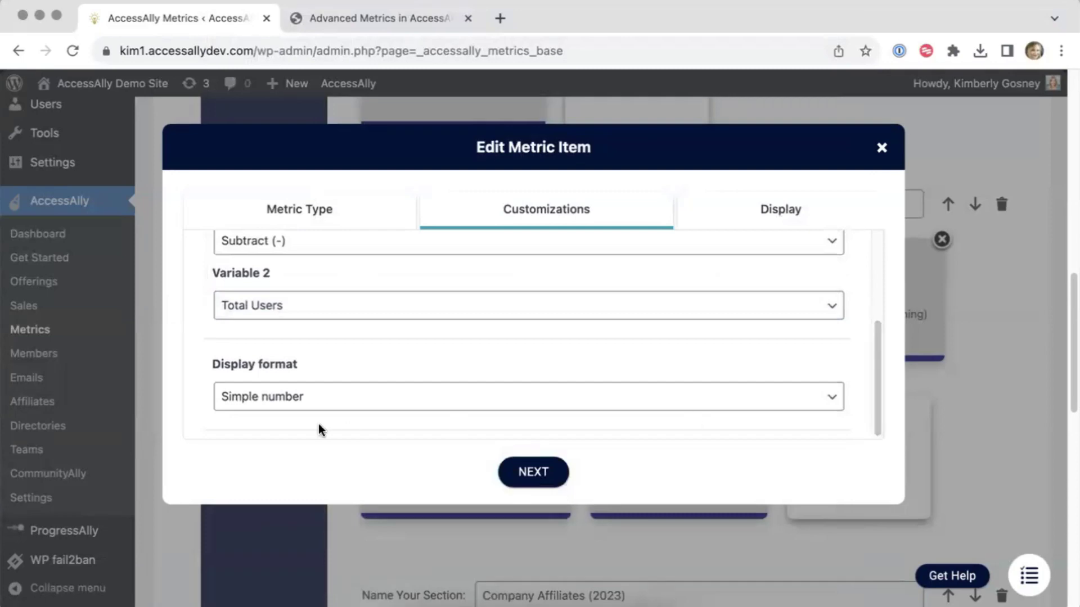
click(281, 401)
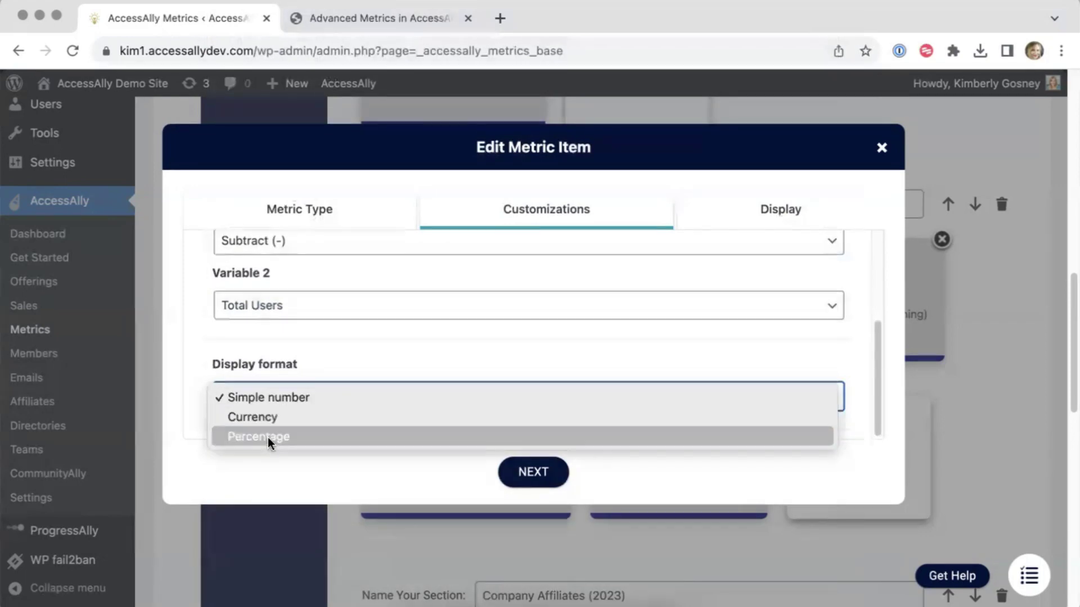
click(283, 392)
click(542, 475)
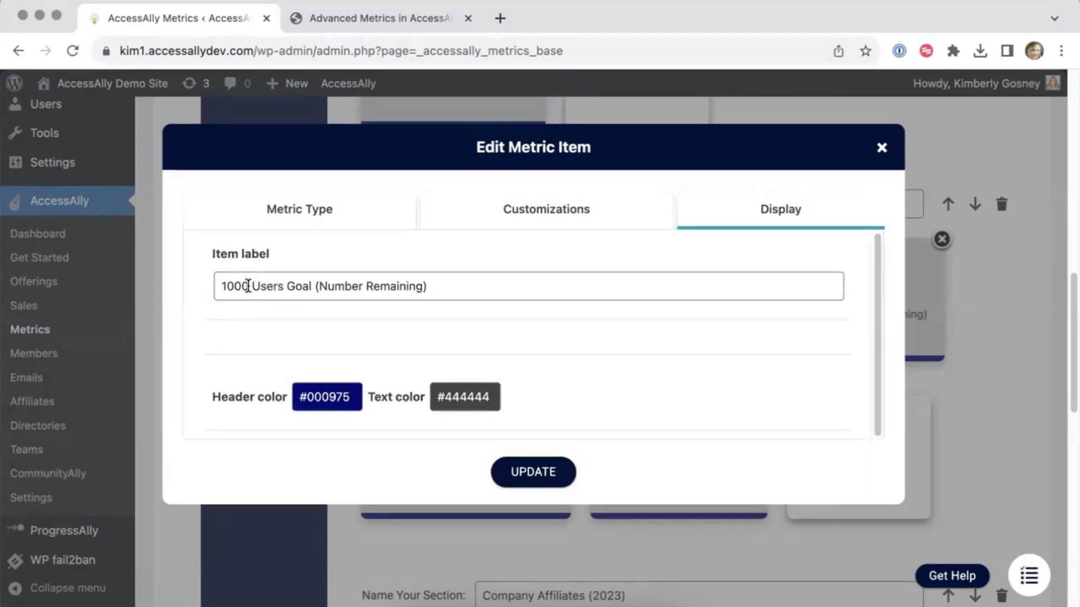
Update the 1000 Users Goal metric and save the Sales Metrics dashboard
click(552, 472)
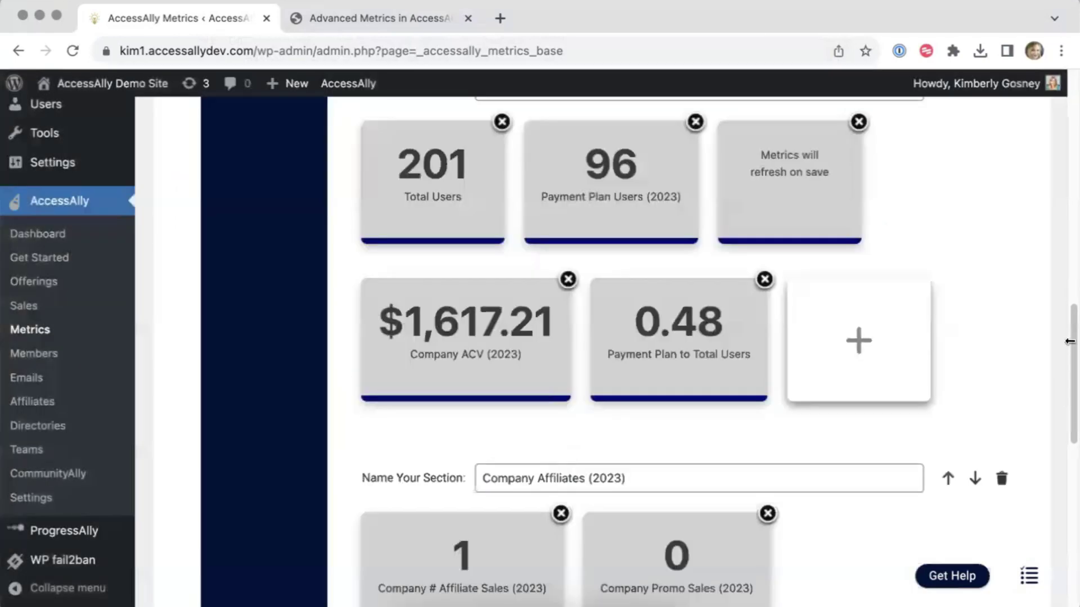
drag(1070, 342, 1045, 102)
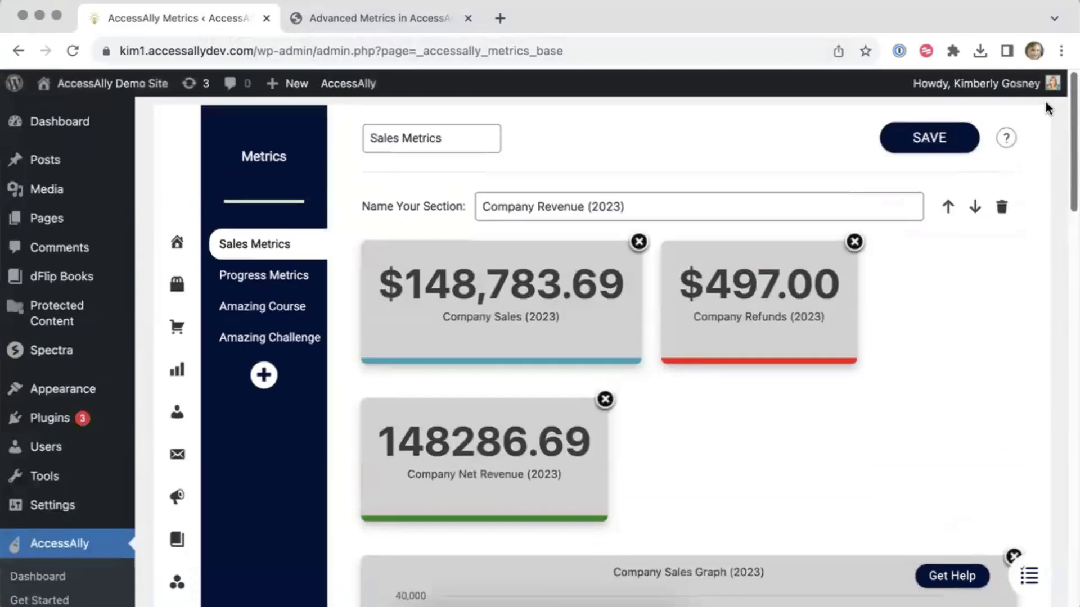
click(927, 150)
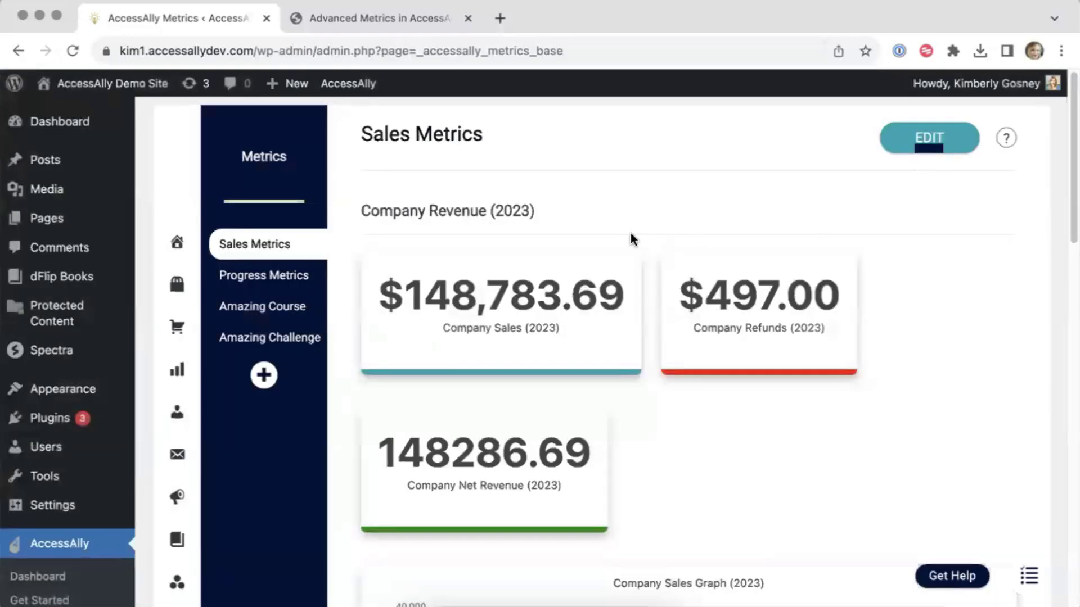
Examine the Company Revenue (2023) and Company User Stats sections of the saved dashboard, including the 1000 Users Goal metric
drag(360, 211, 538, 208)
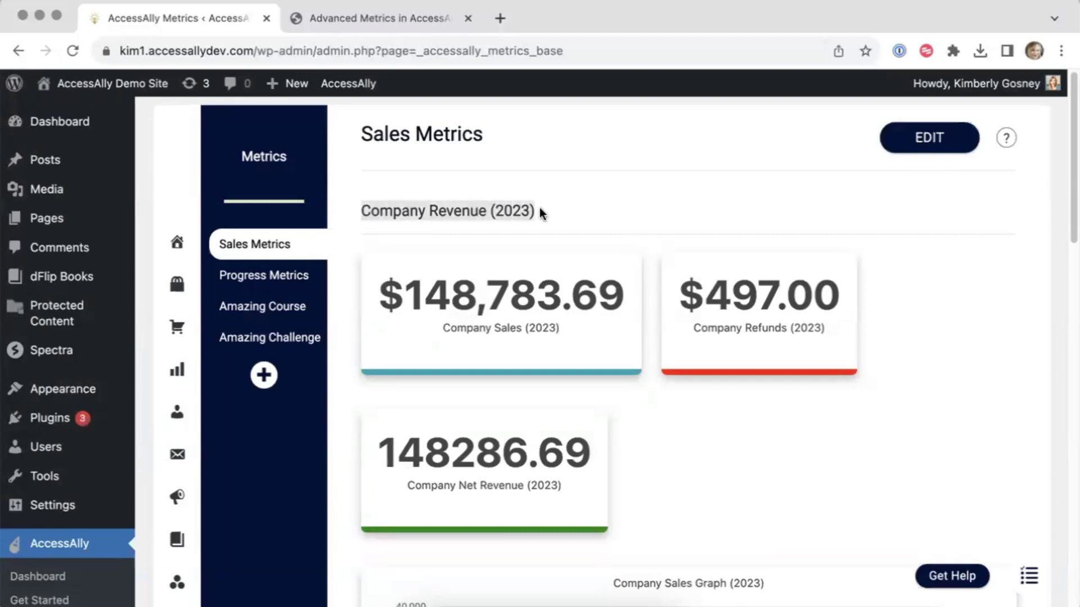
scroll(585, 217, down, 5)
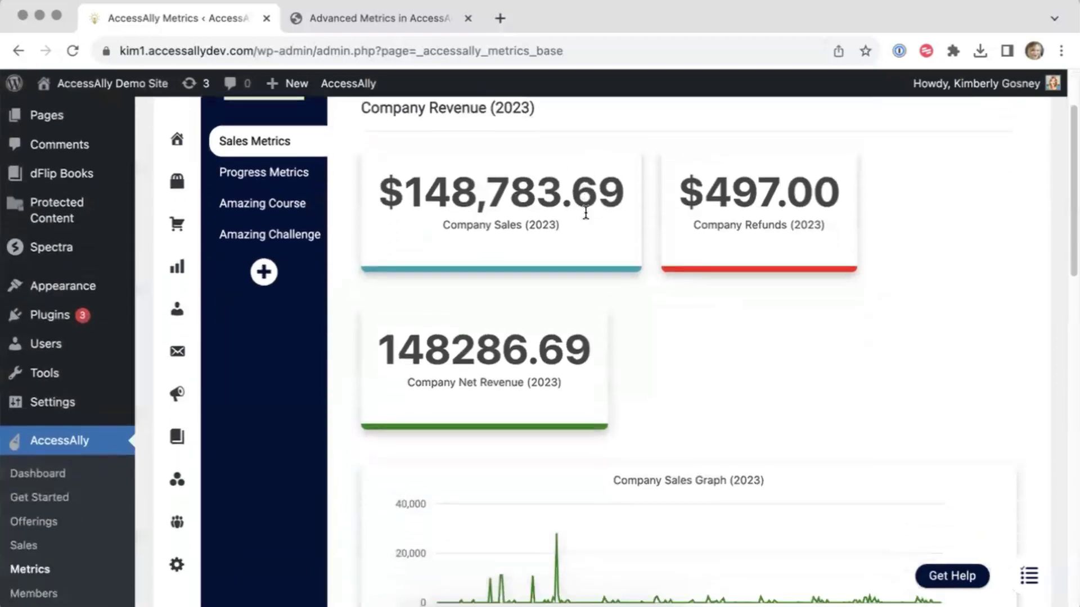
scroll(585, 213, down, 7)
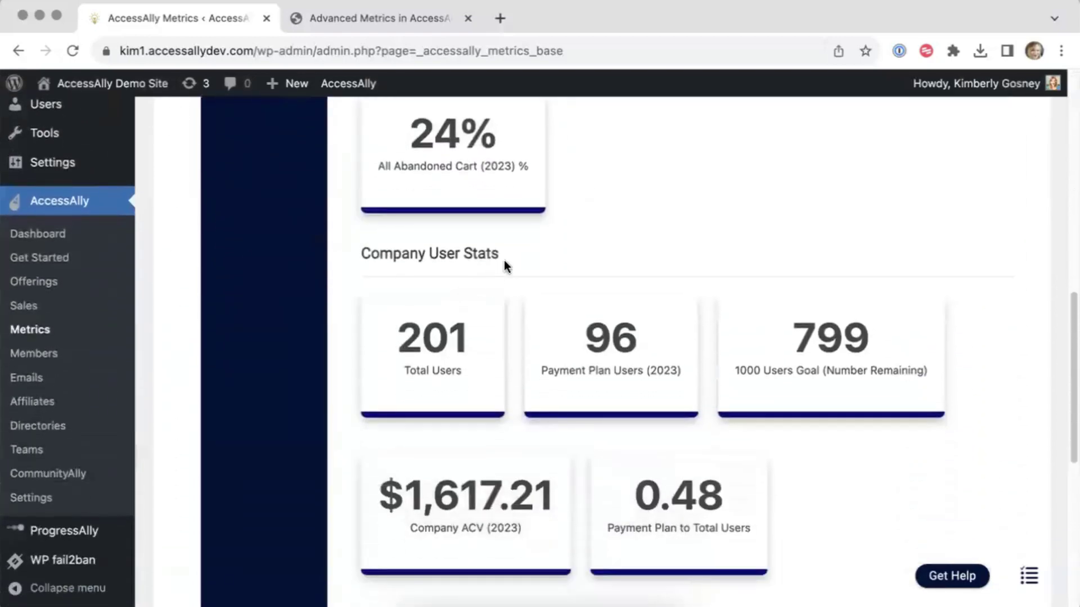
drag(501, 258, 361, 252)
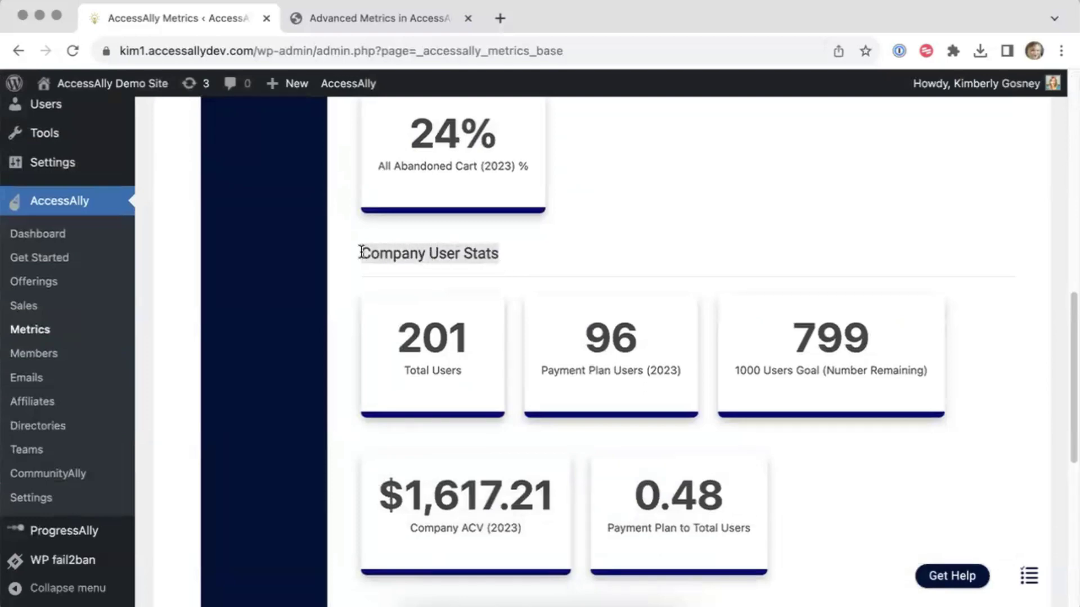
scroll(646, 418, down, 1)
drag(795, 286, 867, 293)
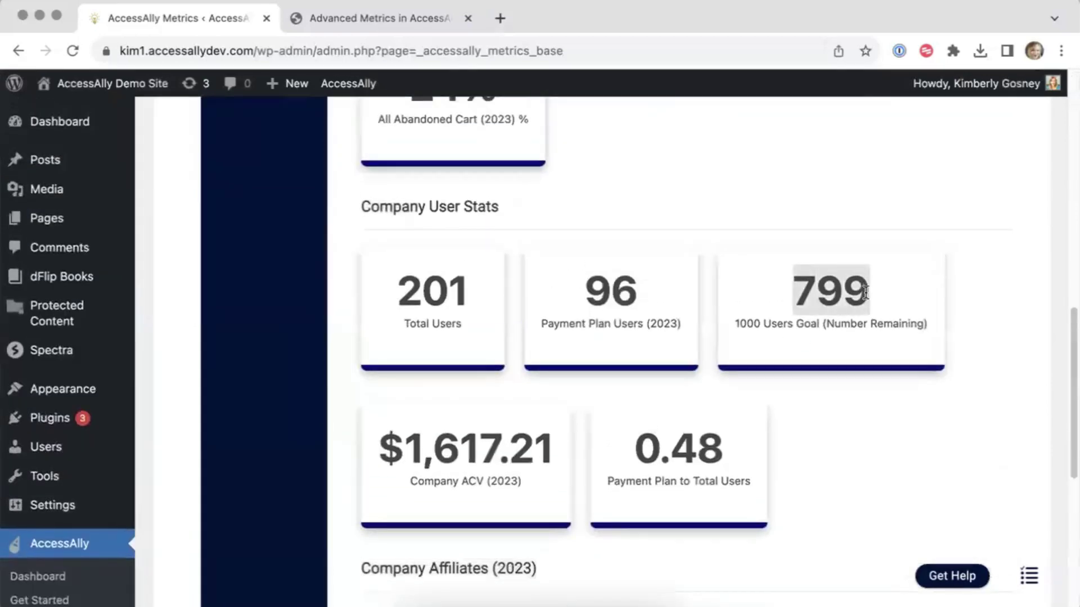
click(869, 362)
drag(761, 323, 732, 327)
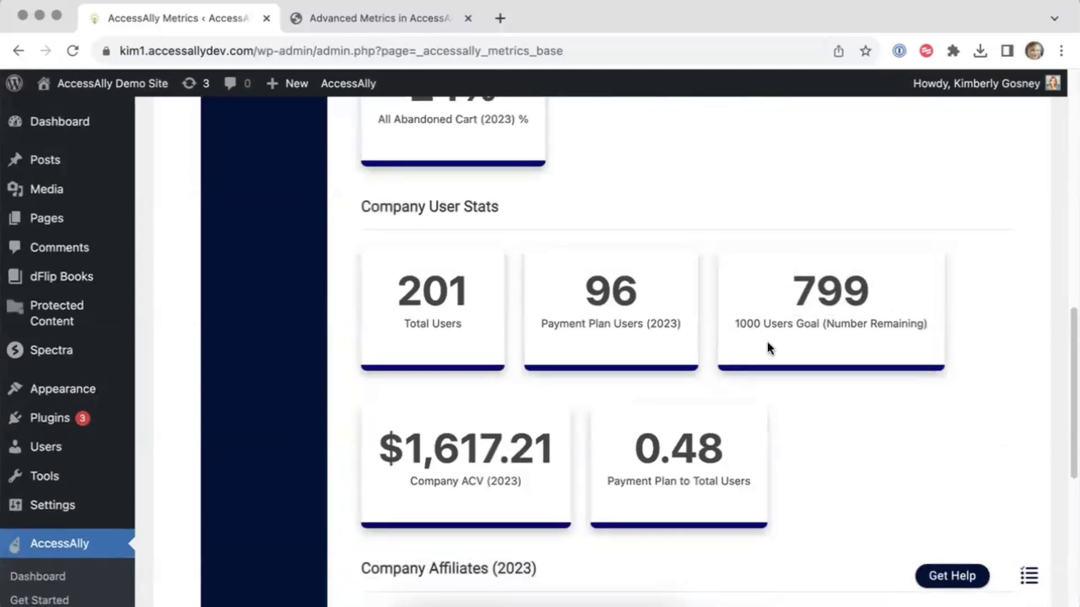
scroll(768, 343, down, 5)
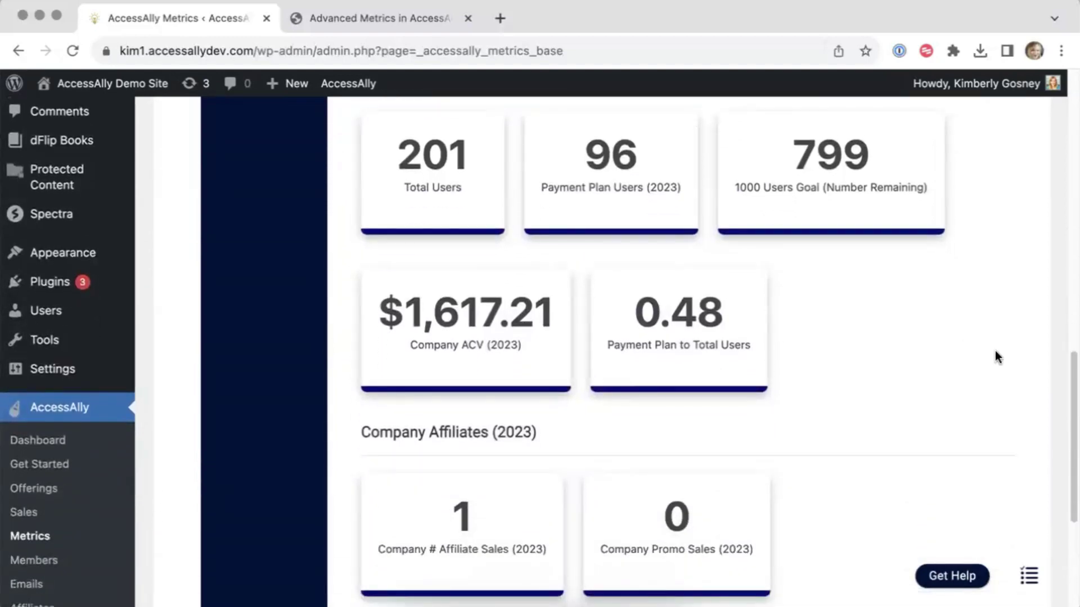
Reopen the dashboard for editing and bring up the custom calculation settings of the Payment Plan to Total Users metric
drag(1072, 369, 1027, 100)
click(929, 138)
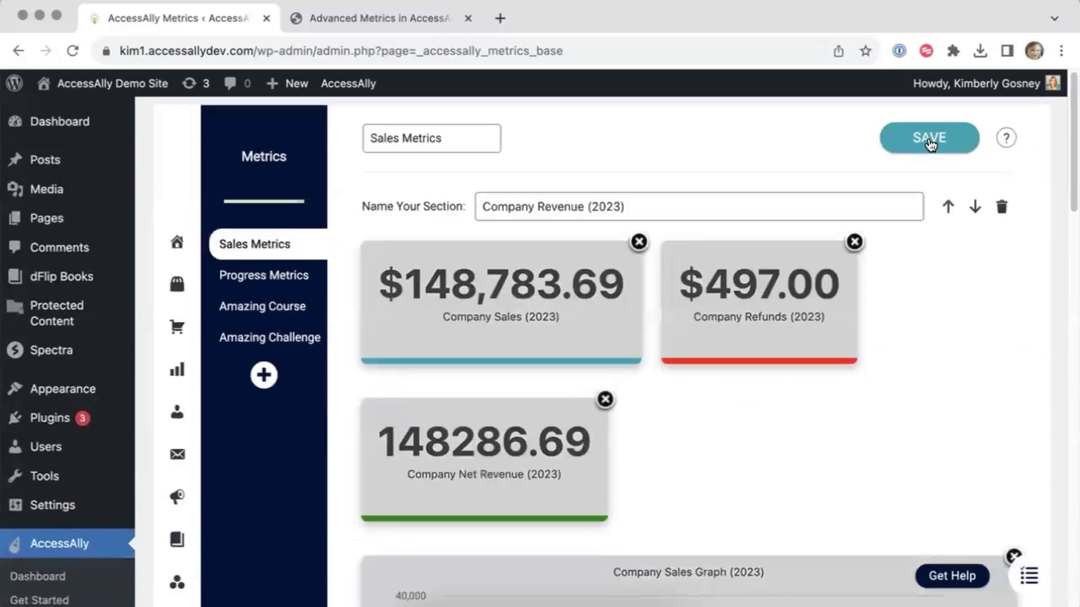
drag(1070, 145, 1070, 352)
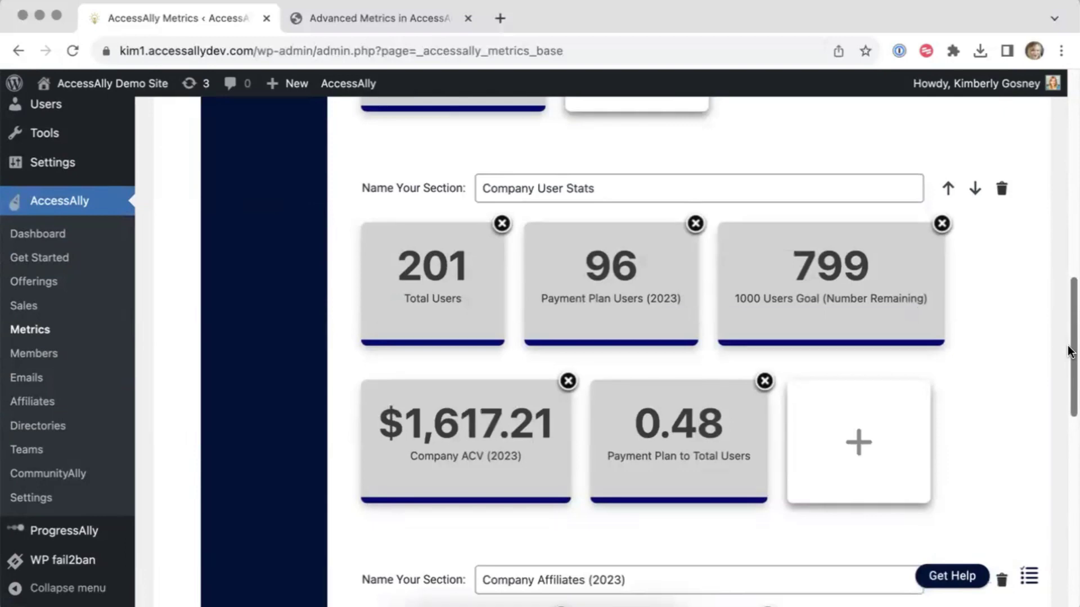
click(662, 436)
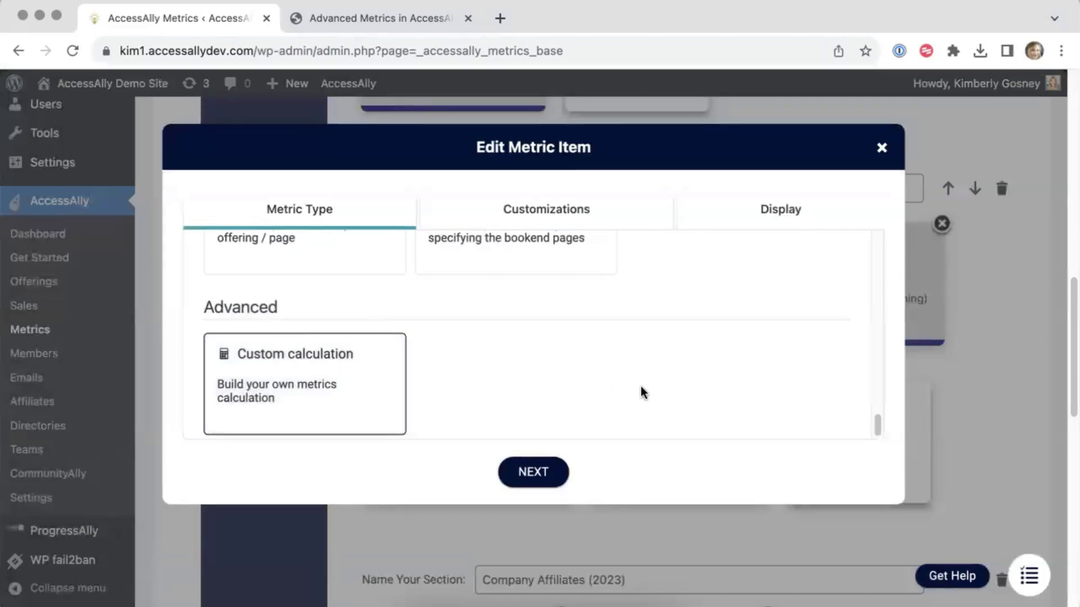
click(544, 472)
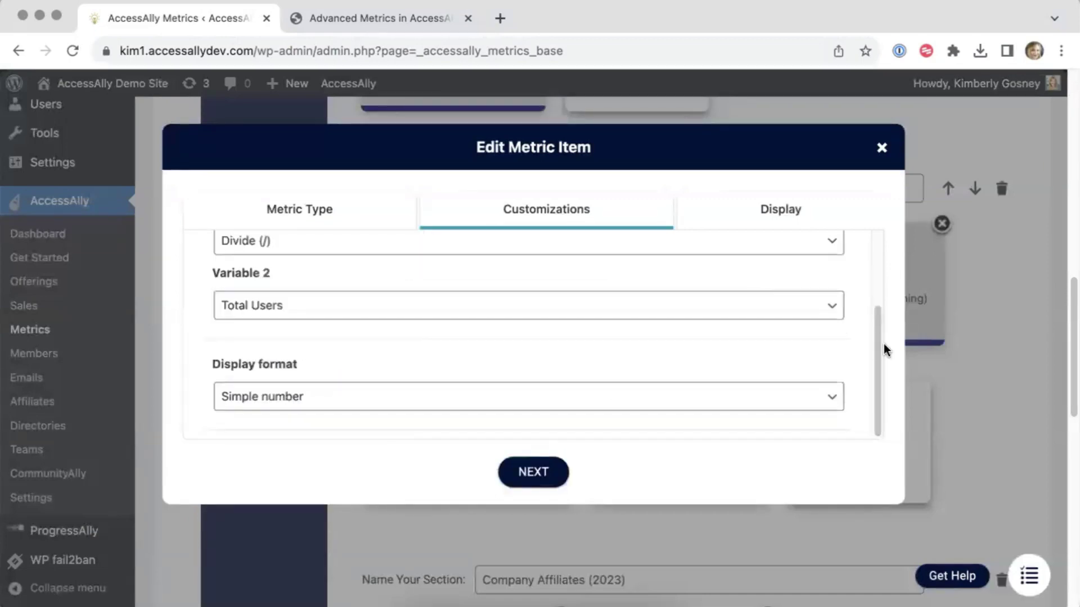
Select Payment Plan Users (2023) as Variable 1 of the Payment Plan to Total Users calculation
drag(879, 345, 870, 223)
click(869, 221)
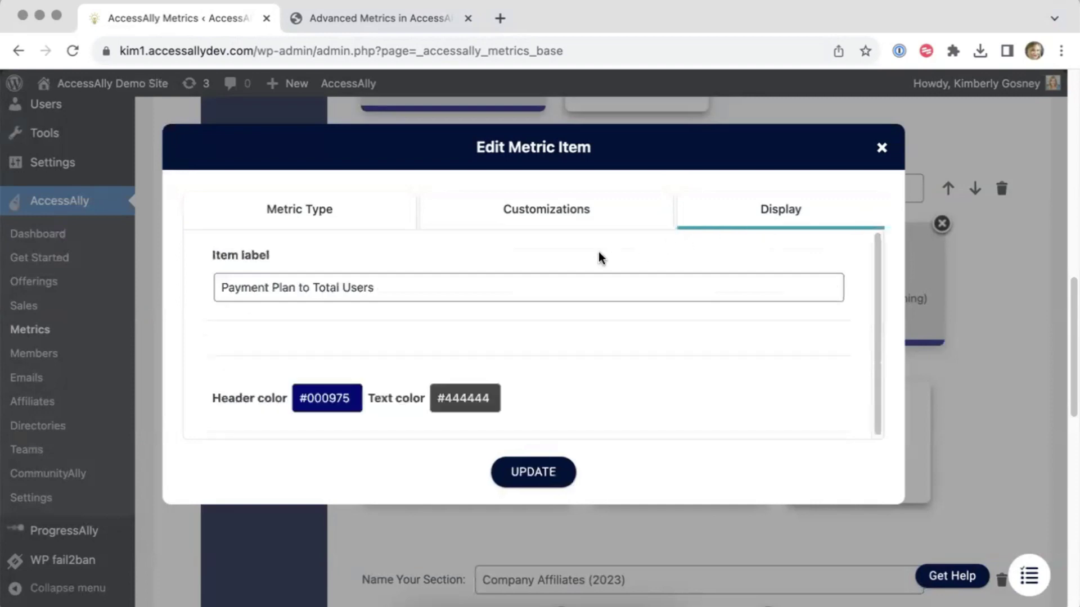
click(556, 233)
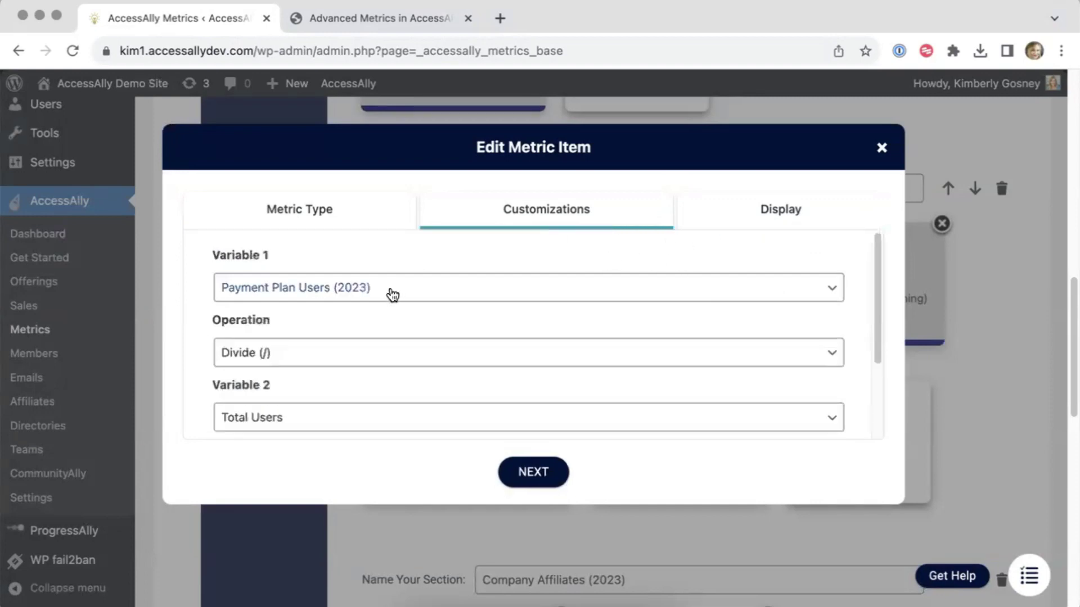
click(392, 294)
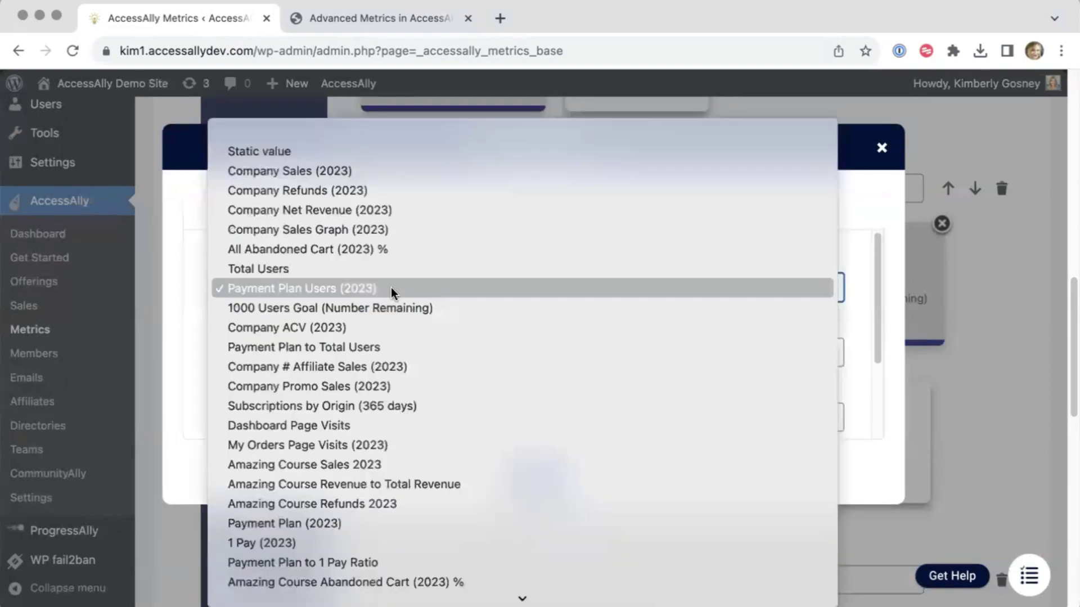
click(313, 288)
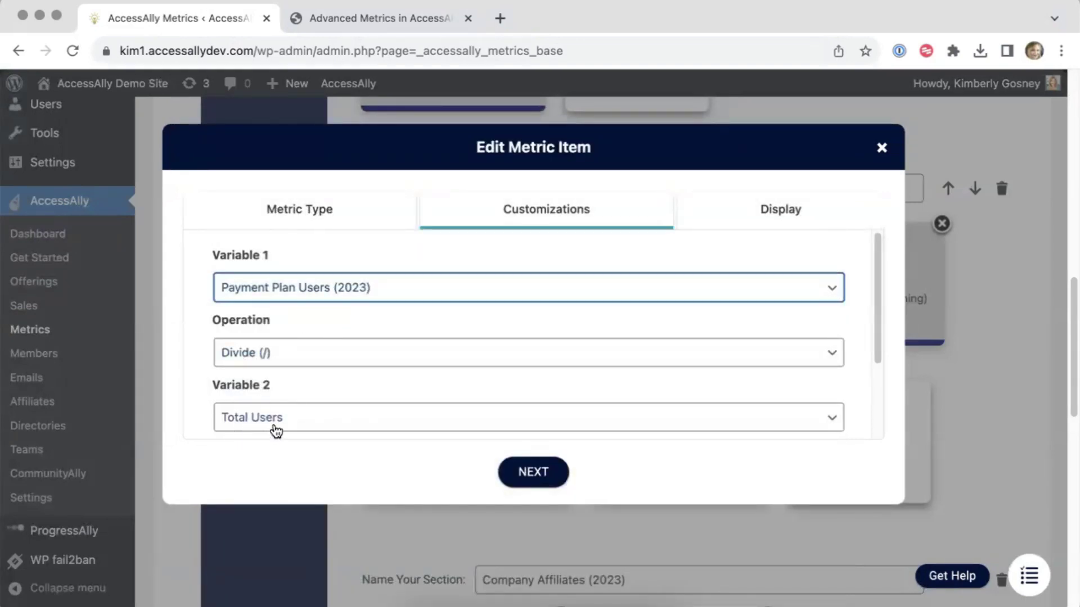
Set the display format of the Payment Plan to Total Users metric to Percentage and update the metric
scroll(877, 364, down, 2)
drag(877, 364, 879, 421)
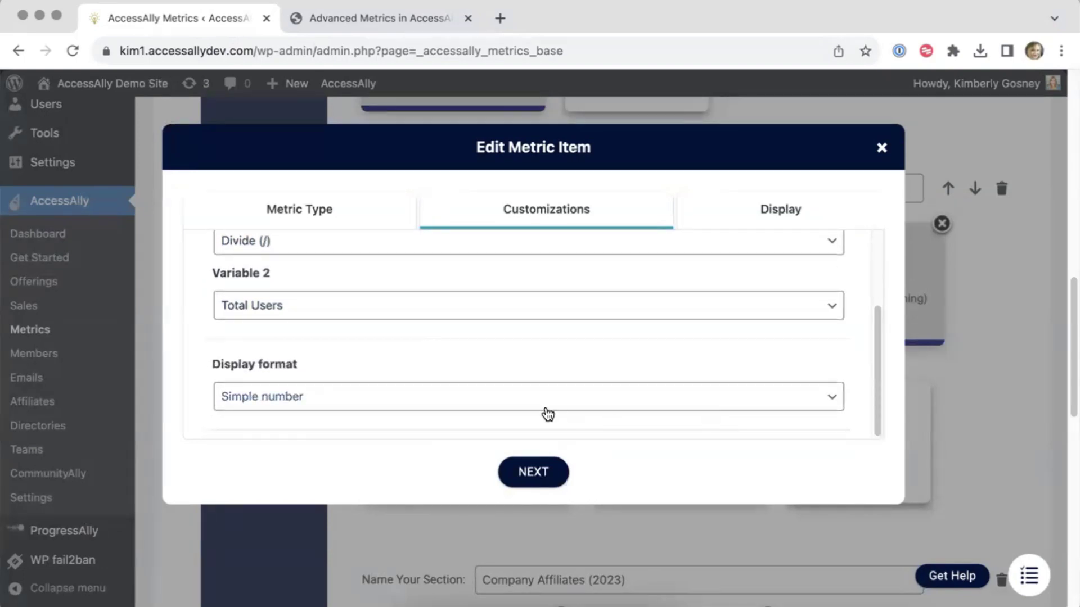
click(549, 415)
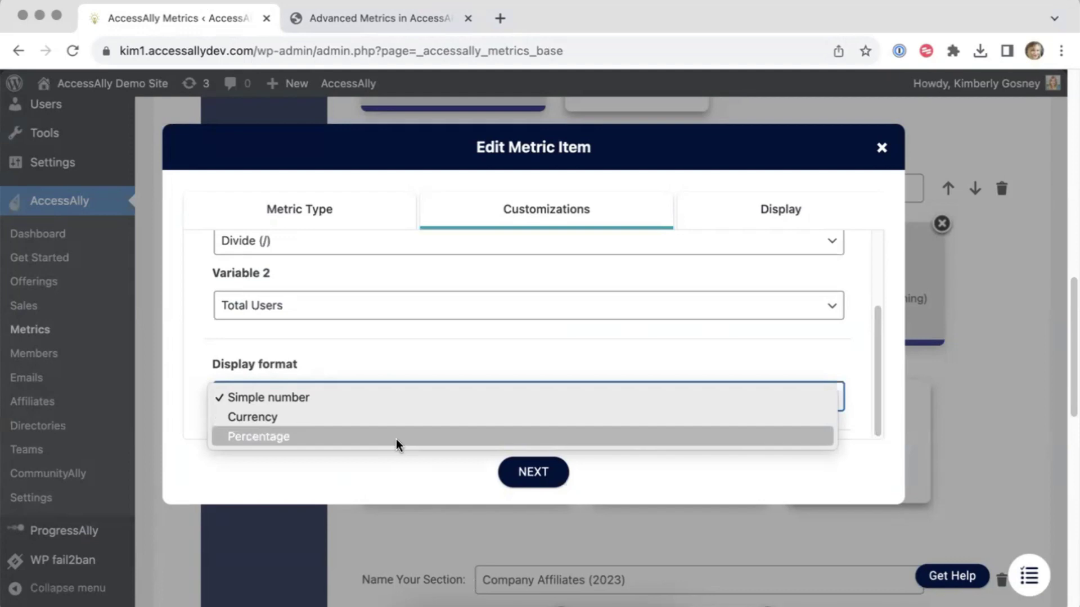
click(397, 438)
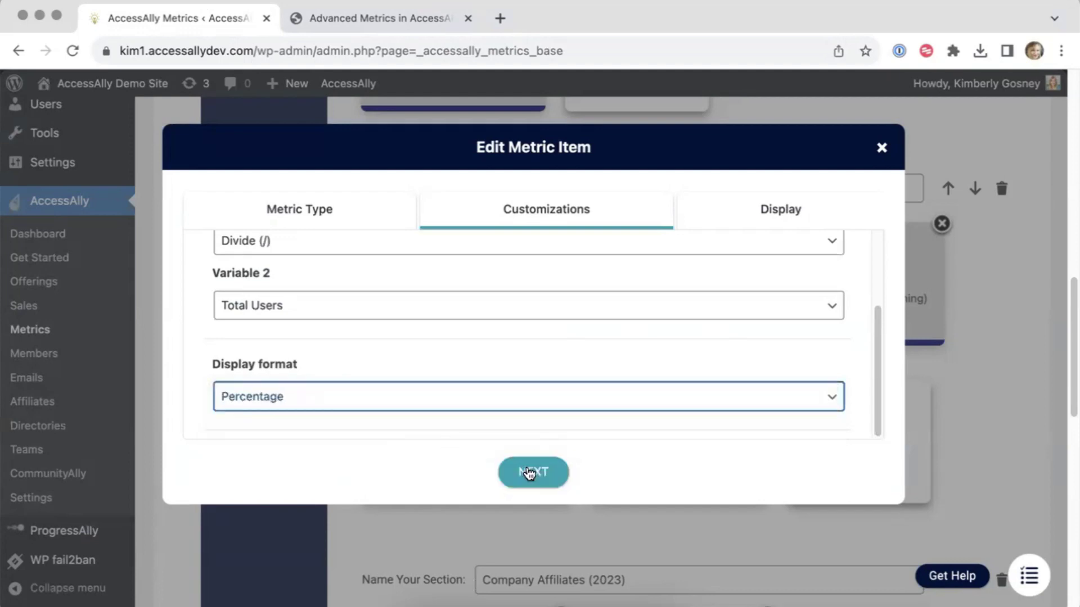
click(528, 474)
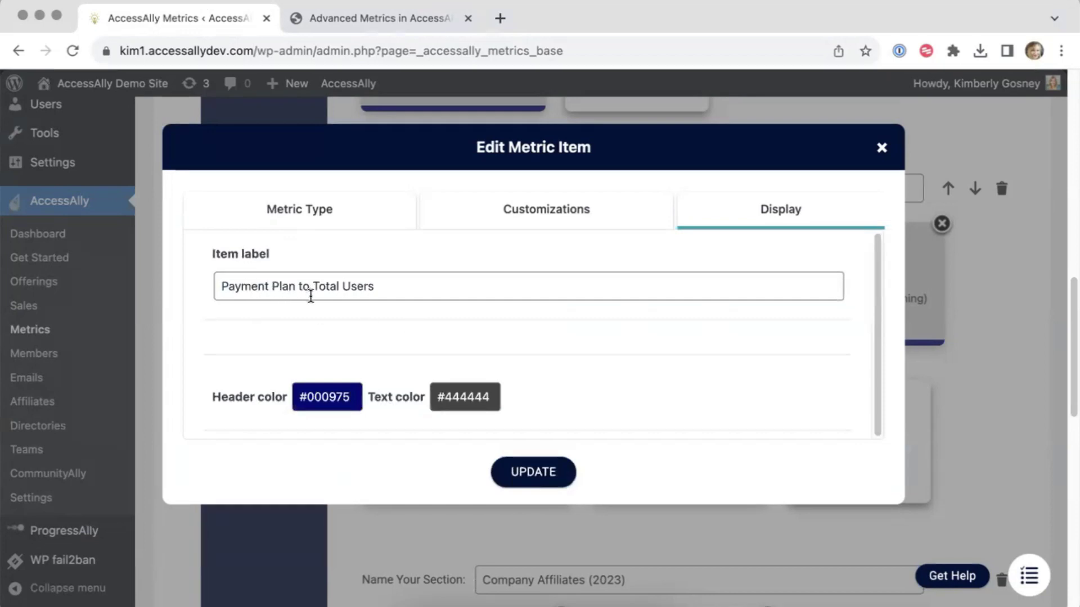
click(545, 472)
Bring up the customizations of the Subscriptions by Origin (365 days) metric in Company Affiliates (2023) and review its time window options
scroll(882, 154, down, 3)
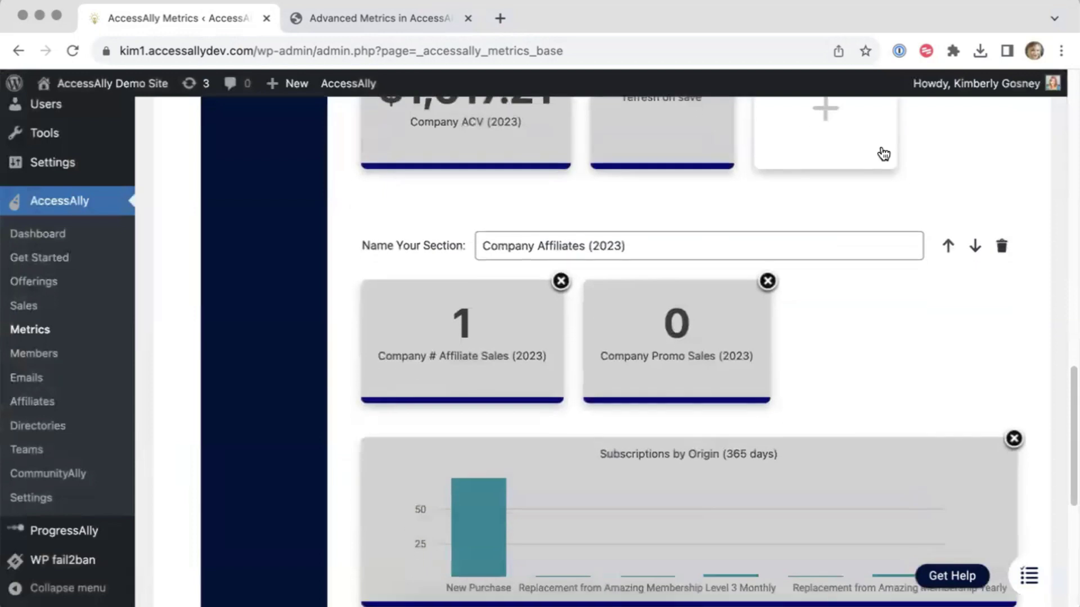
scroll(881, 147, down, 2)
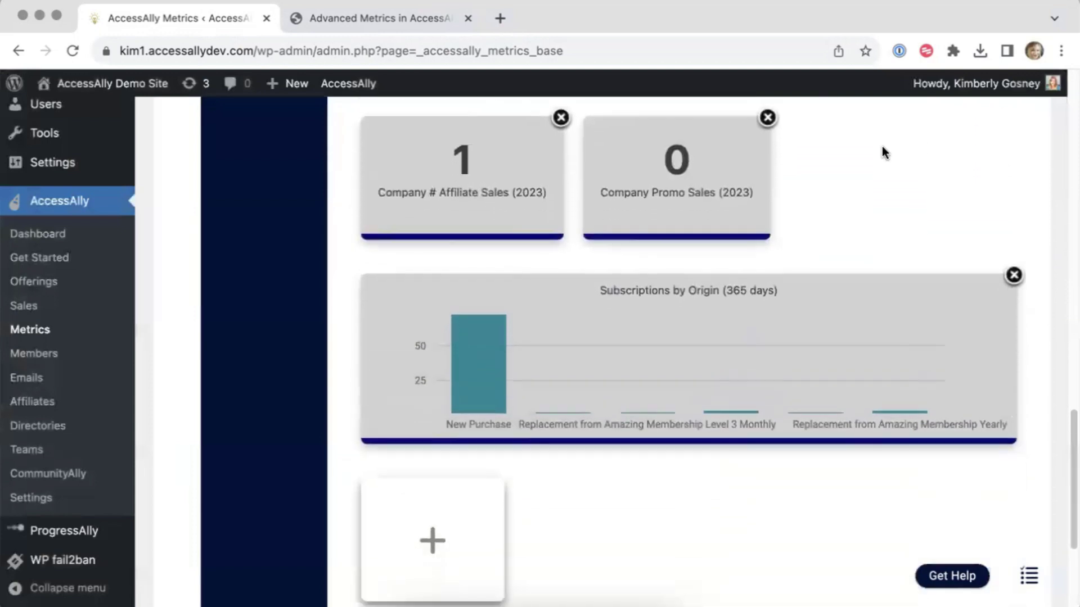
scroll(881, 148, up, 1)
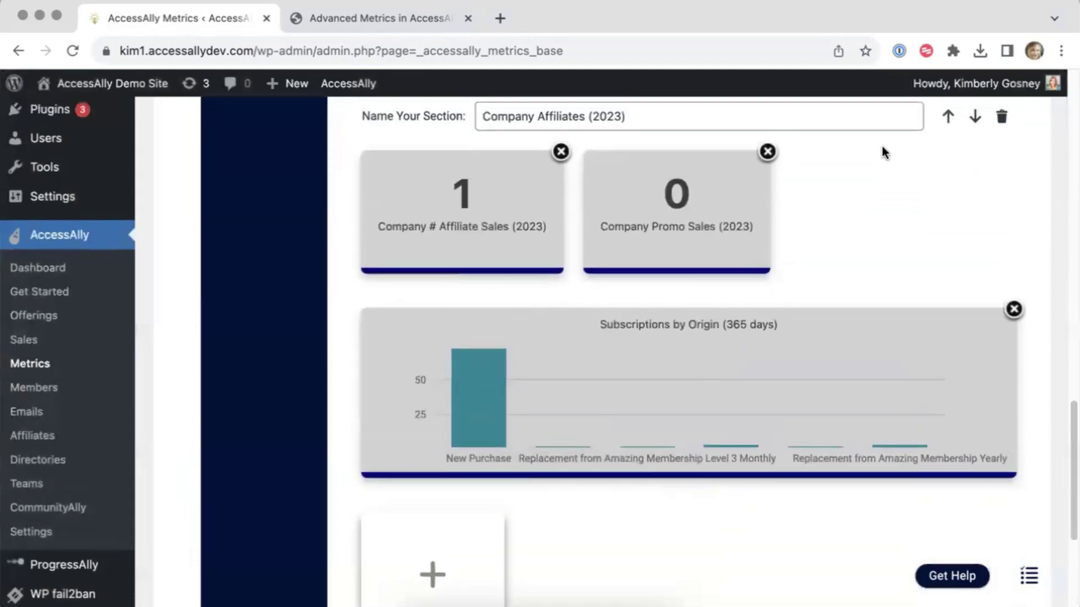
click(779, 366)
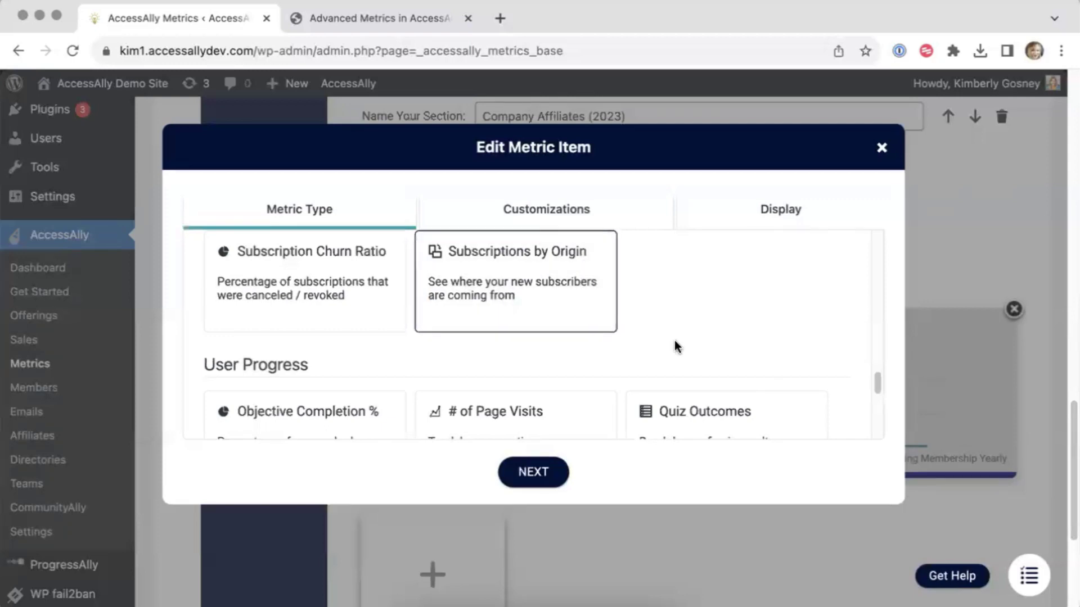
click(541, 482)
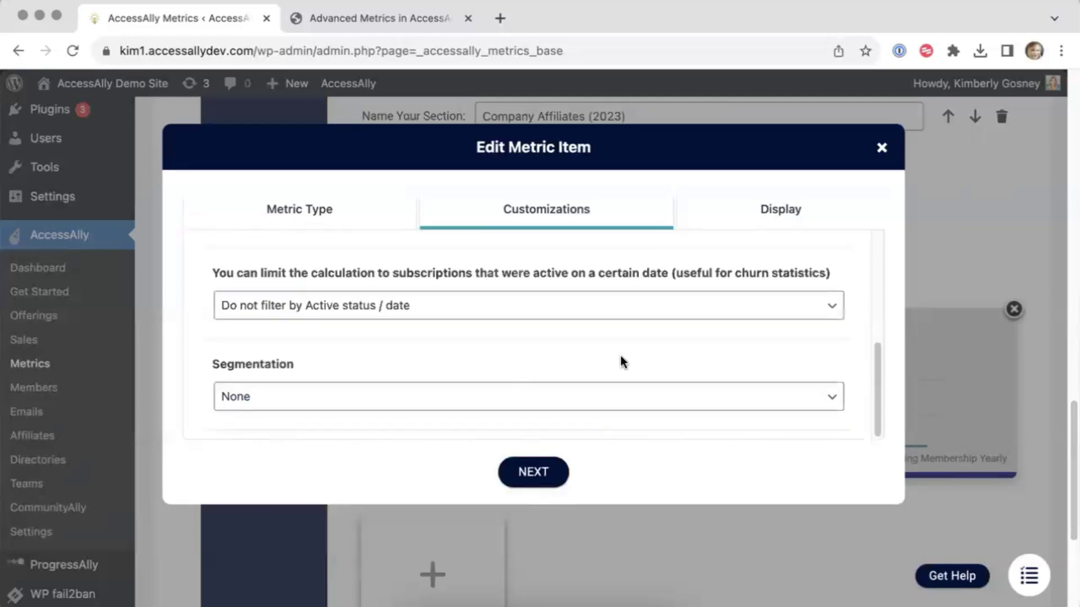
drag(876, 369, 876, 230)
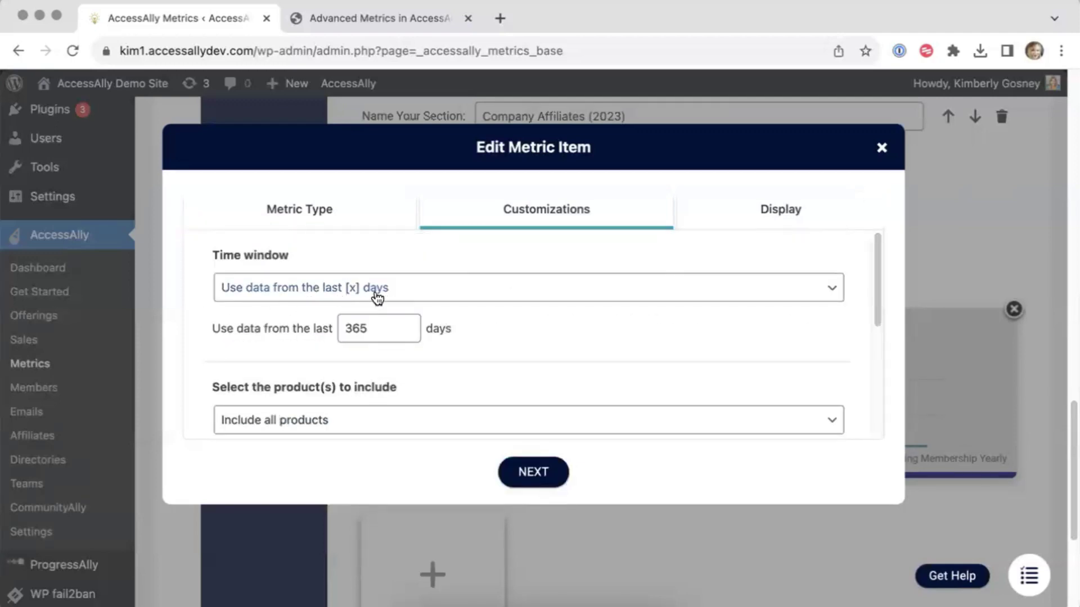
click(382, 297)
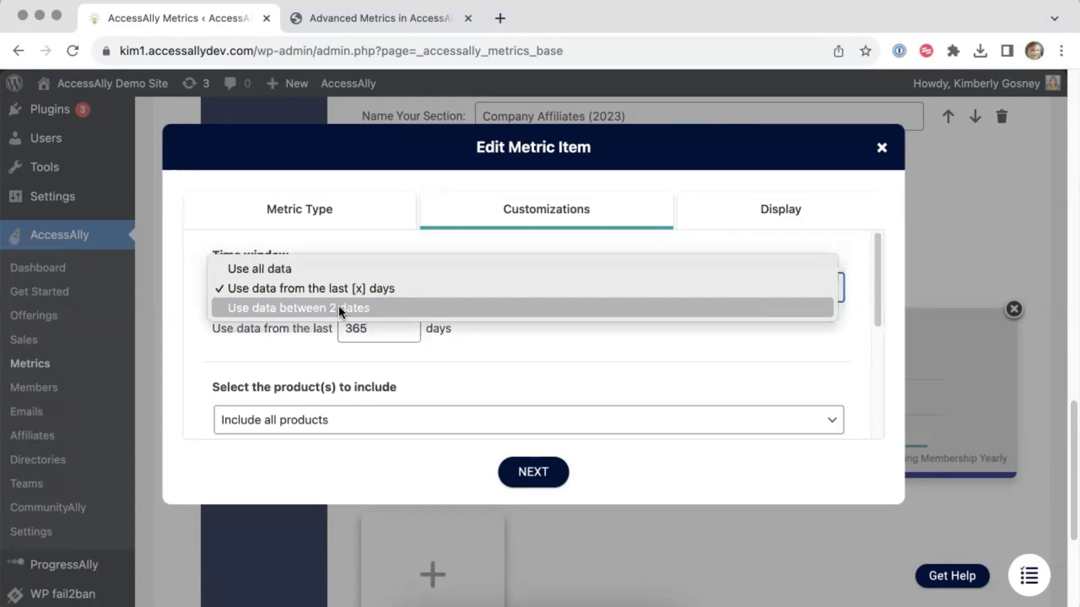
click(423, 364)
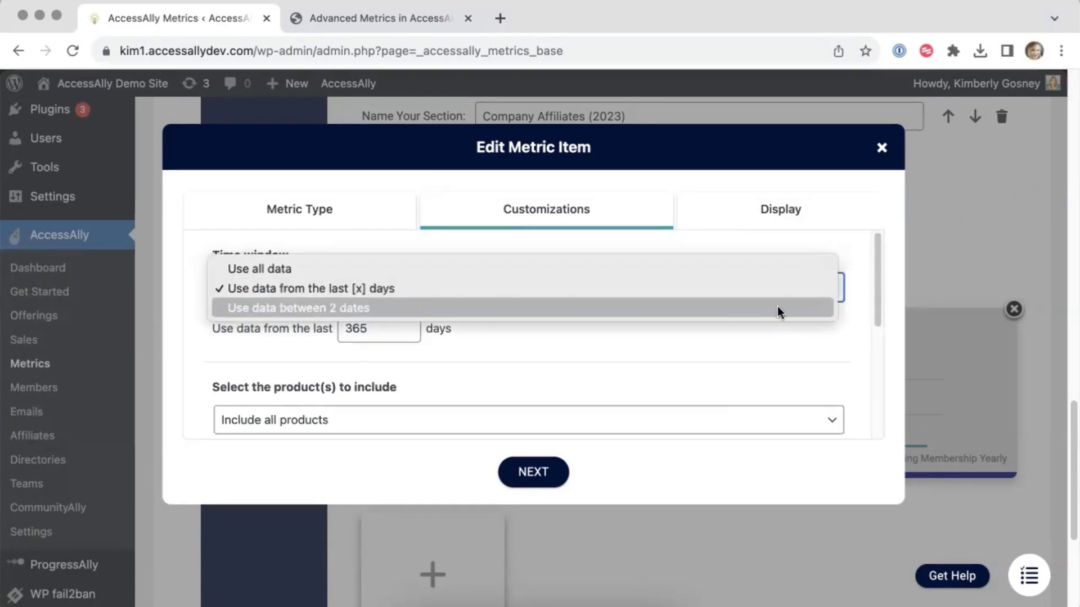
click(866, 323)
Review the product, active status and segmentation settings of the Subscriptions by Origin metric
drag(871, 315, 875, 370)
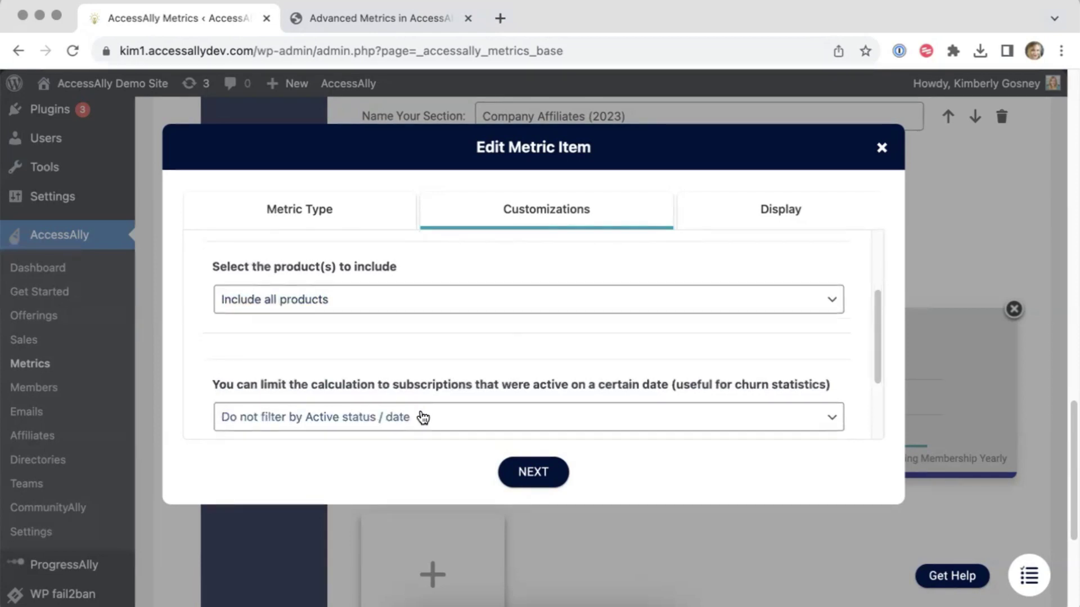
scroll(457, 367, down, 3)
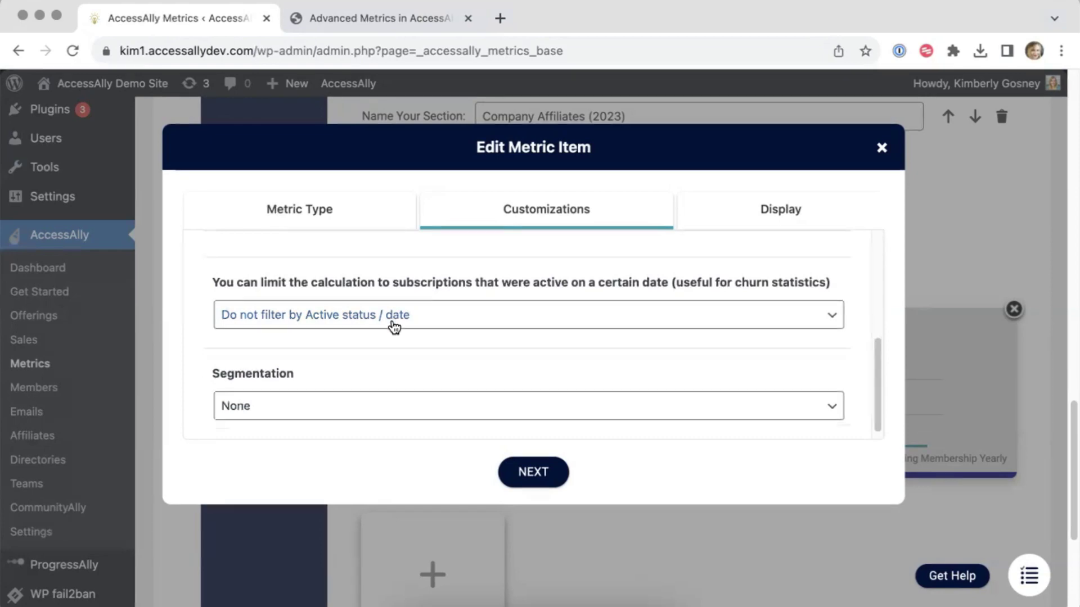
scroll(389, 354, down, 5)
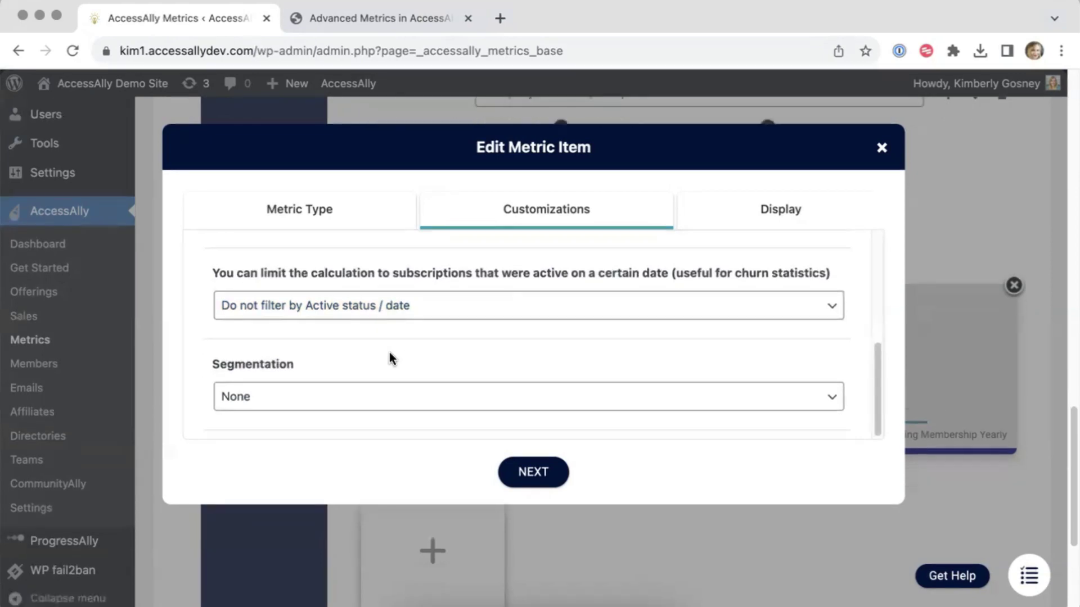
click(322, 406)
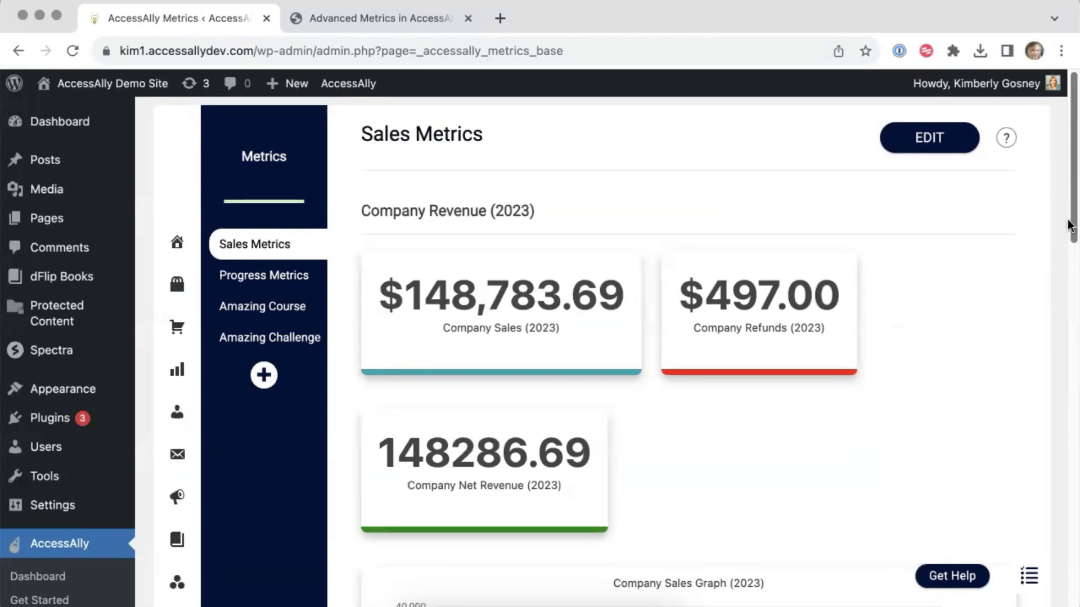
Open the Amazing Course dashboard and examine its Amazing Course Sales 2023 and Amazing Course Revenue to Total Revenue metrics
click(297, 307)
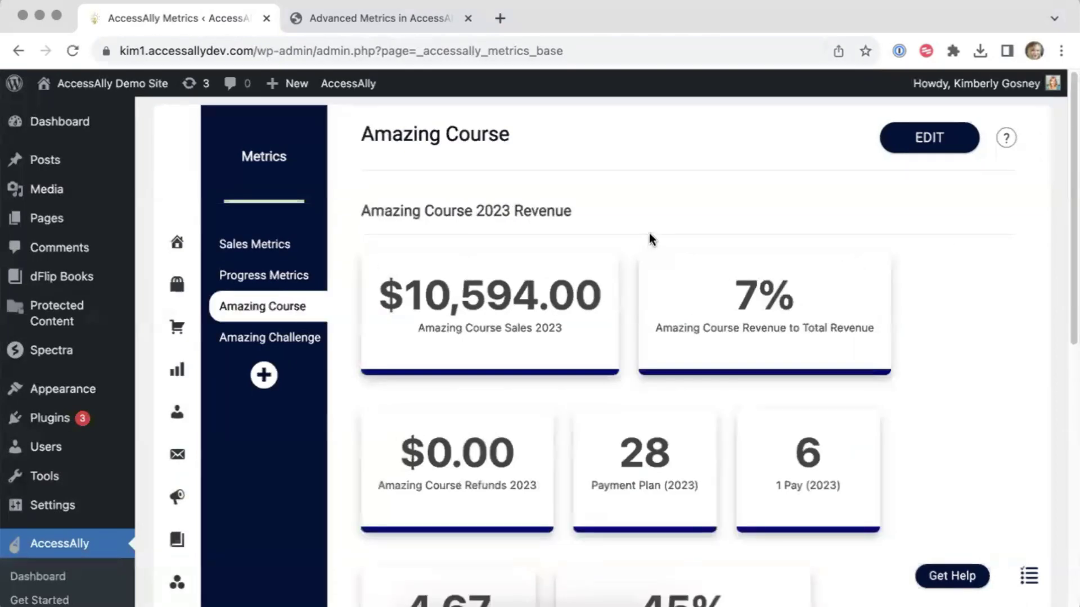
scroll(649, 233, down, 2)
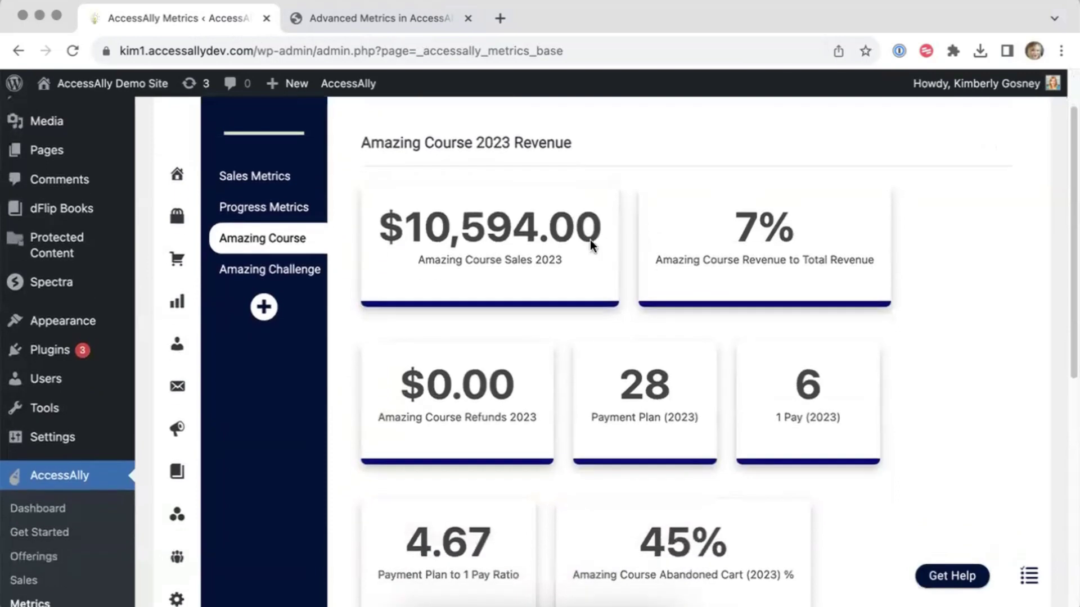
drag(405, 225, 600, 224)
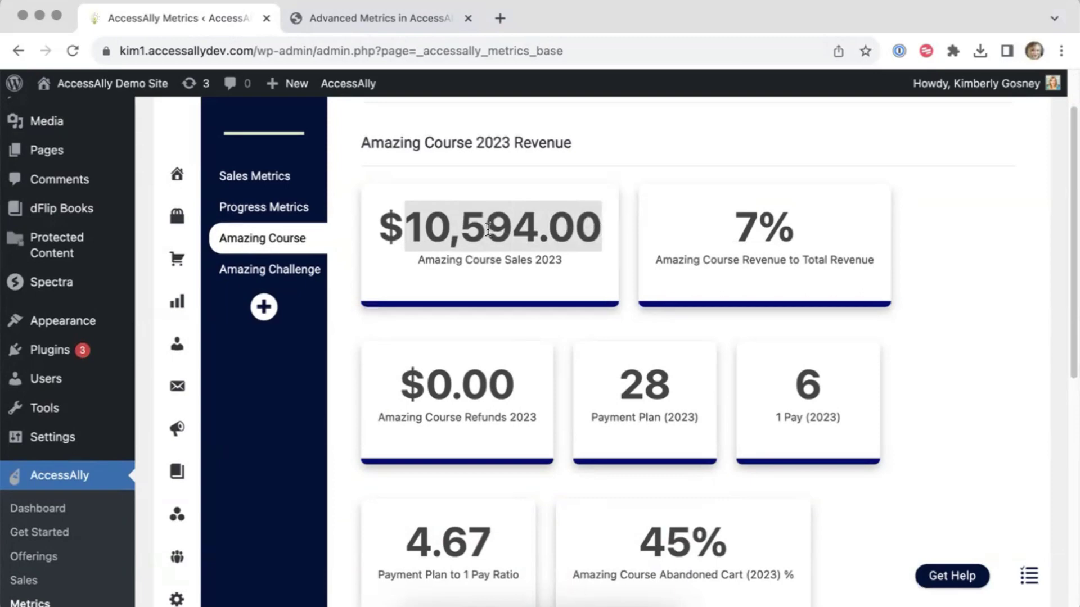
click(527, 261)
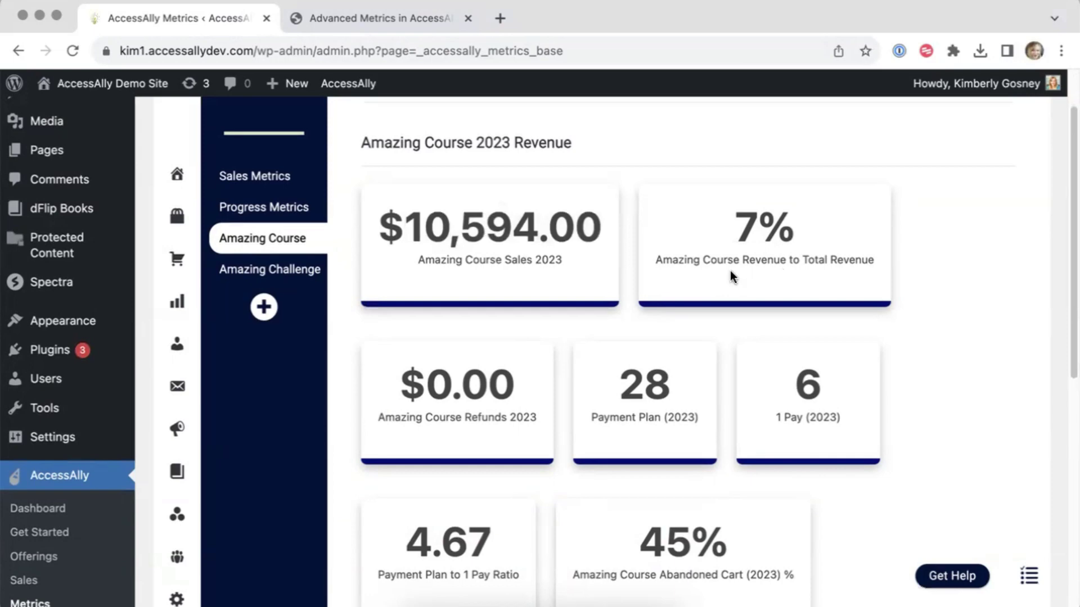
drag(655, 259, 872, 257)
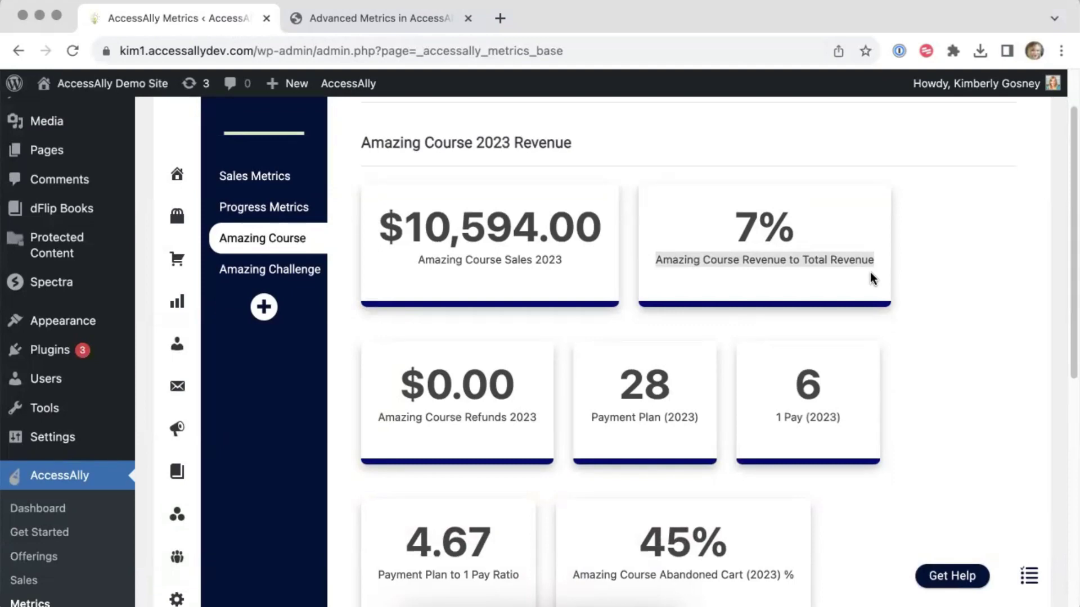
click(812, 225)
drag(772, 222, 737, 227)
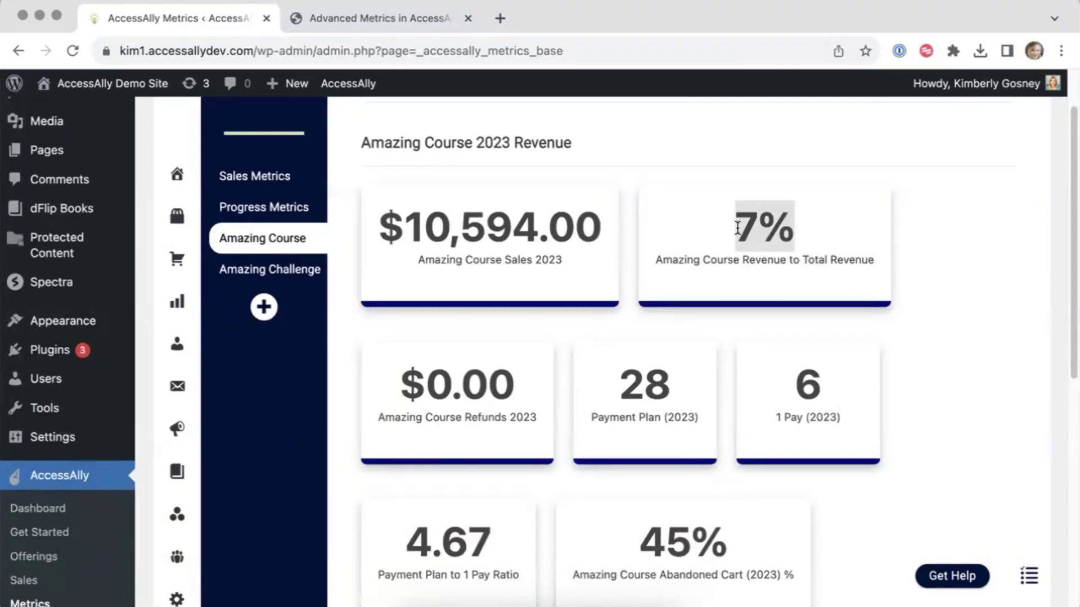
click(966, 183)
Start editing the Amazing Course dashboard and bring up the custom calculation settings of the Amazing Course Revenue to Total Revenue metric
scroll(1070, 191, up, 1)
drag(1070, 191, 1063, 161)
click(929, 145)
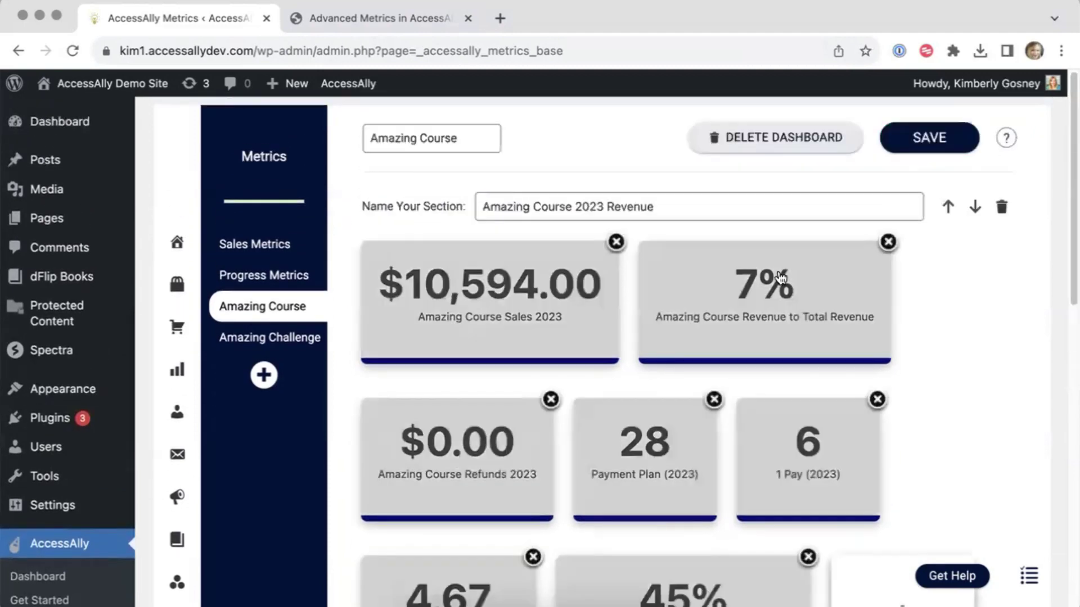
click(770, 288)
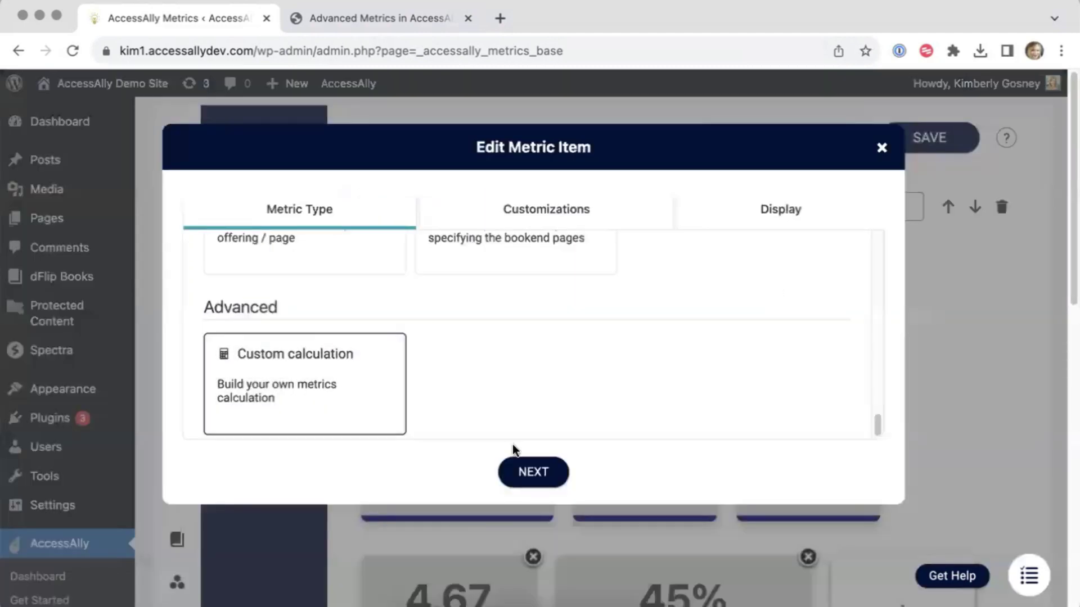
click(528, 472)
Review the metric's variables, operation, display format, label and colors, and close its editor
drag(879, 335, 863, 234)
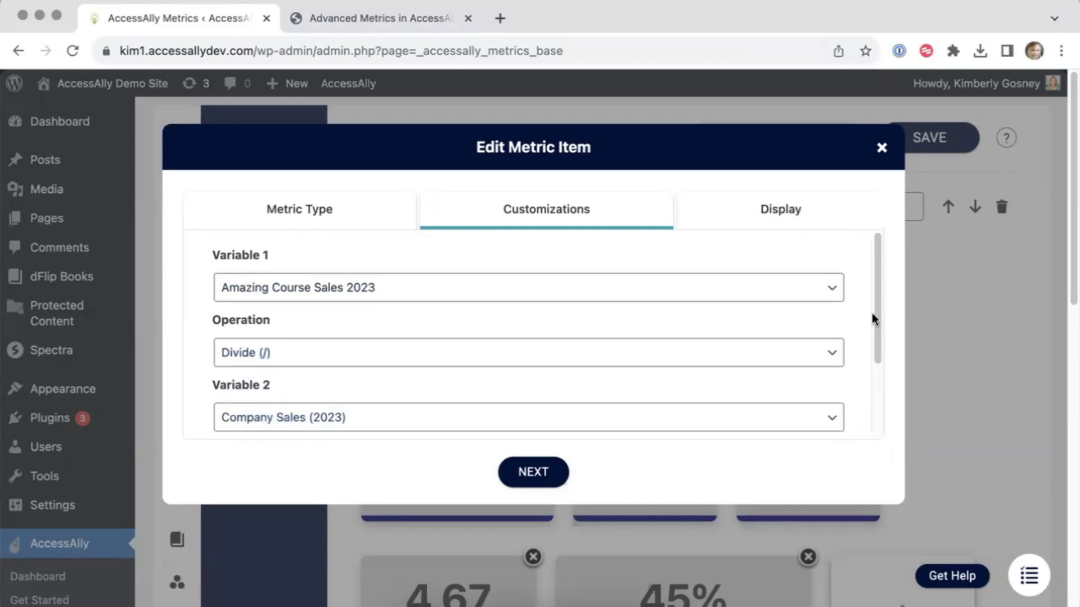
drag(876, 312, 876, 388)
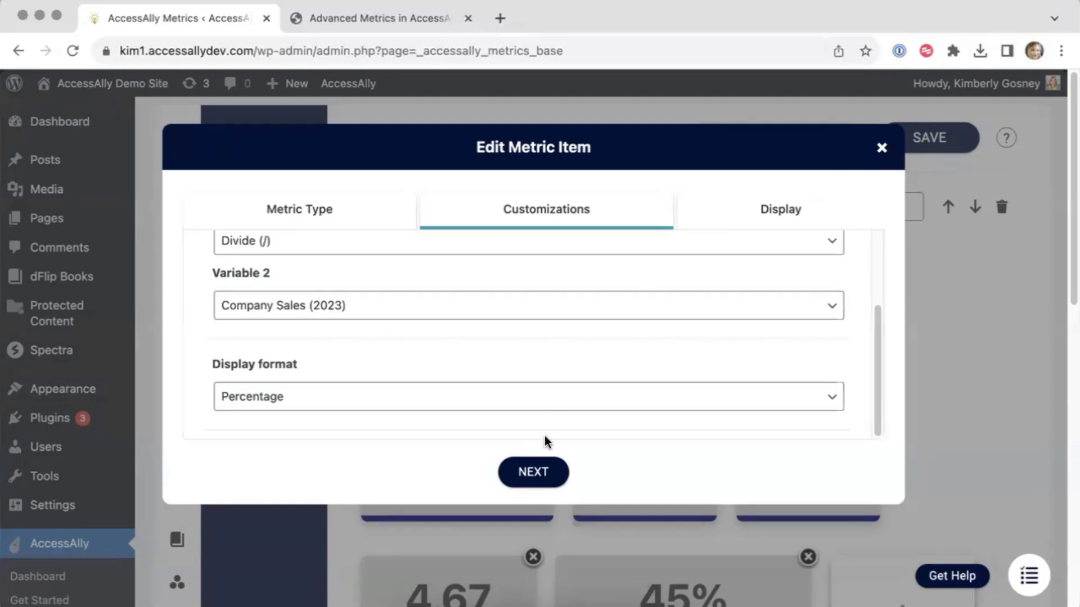
click(541, 470)
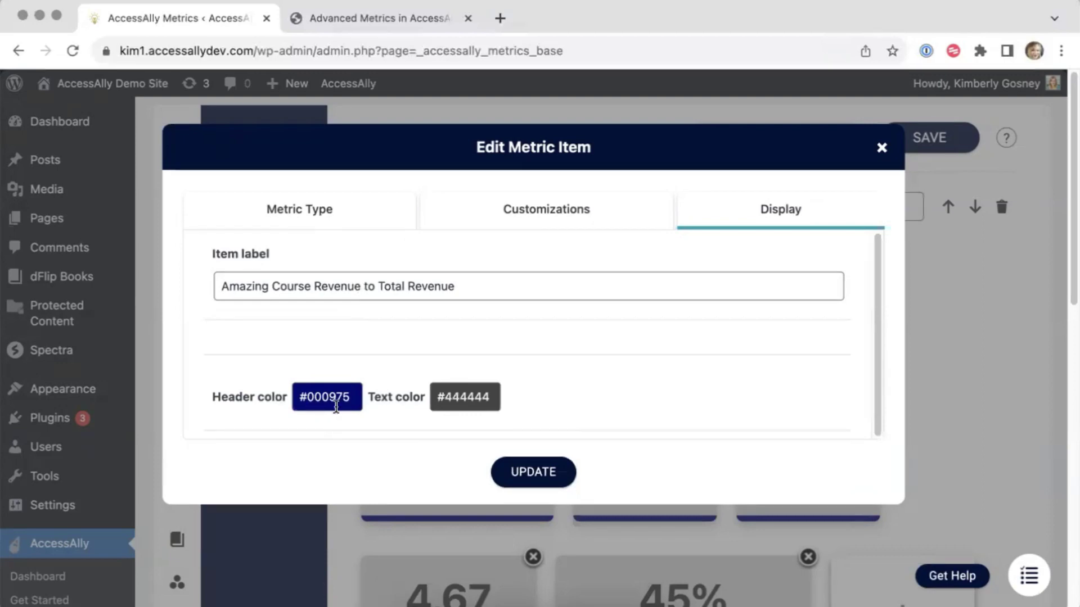
click(881, 148)
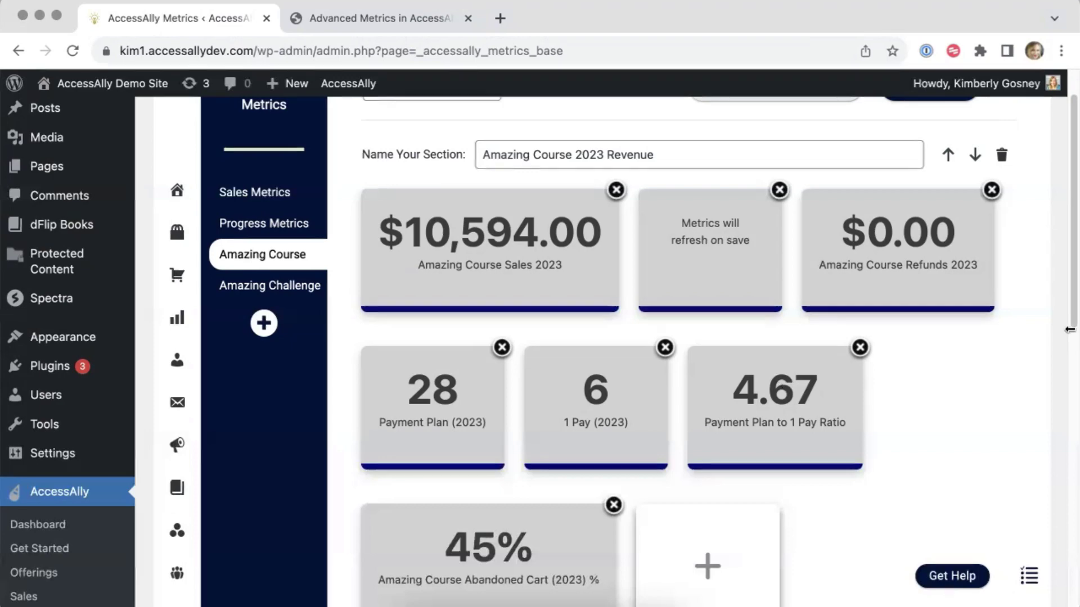
Bring up the custom calculation settings of the Payment Plan to 1 Pay Ratio metric
drag(1071, 311, 1060, 400)
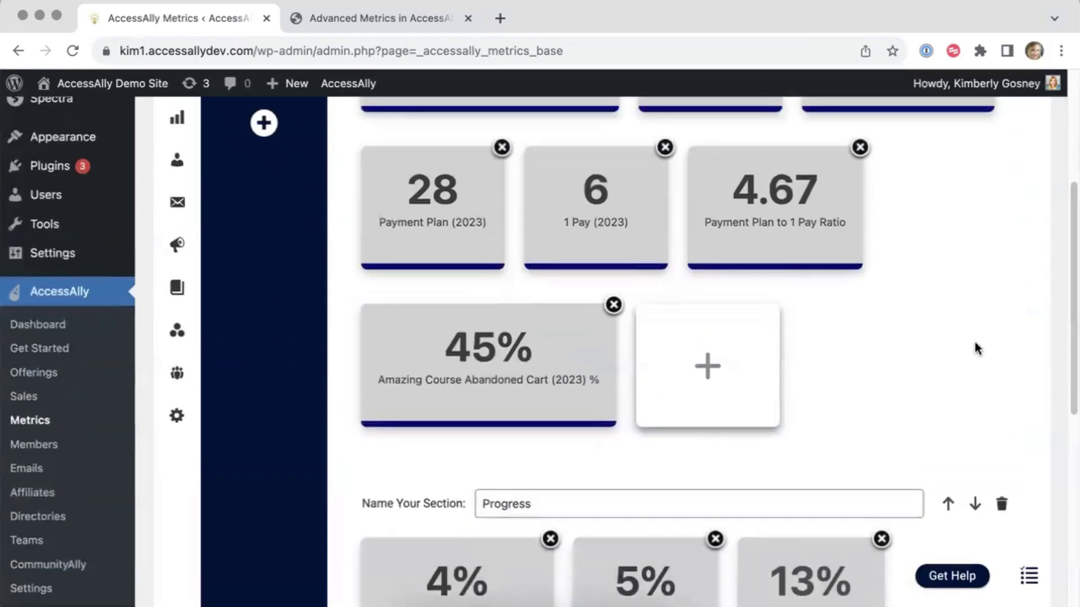
click(802, 240)
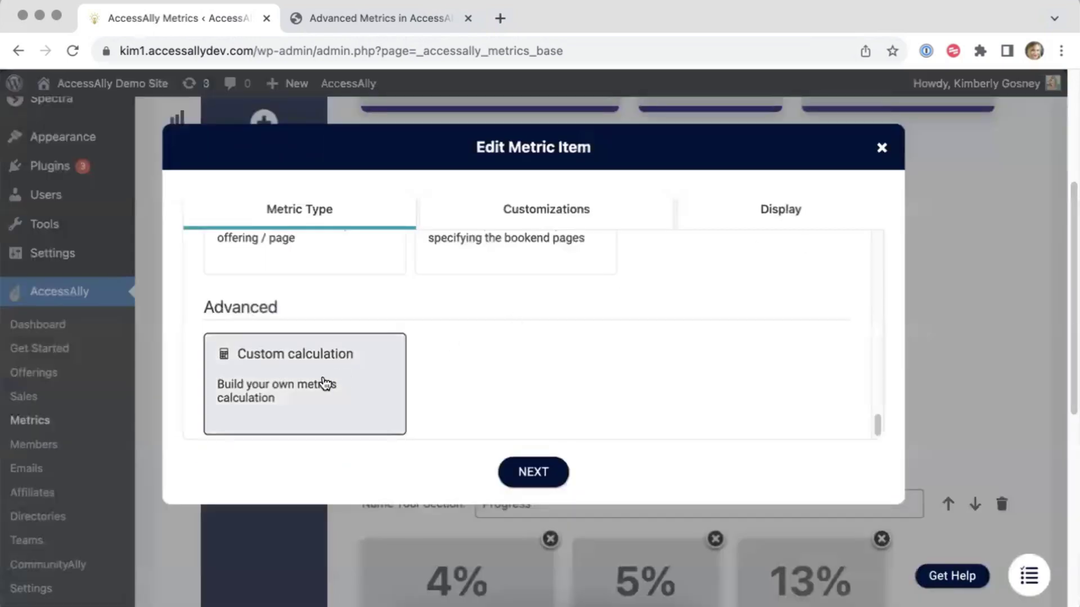
click(523, 470)
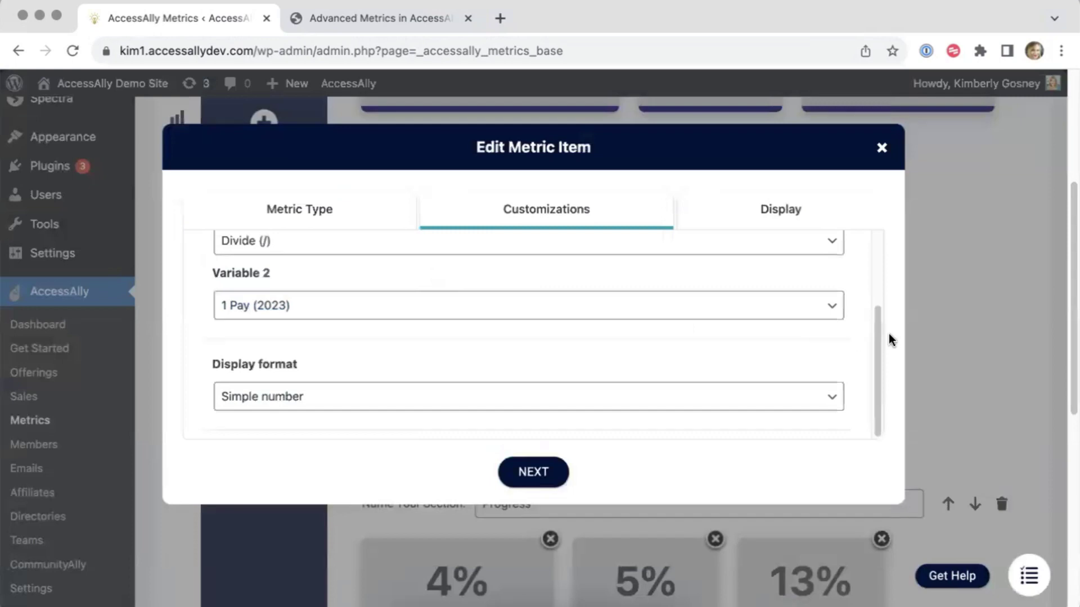
Review the Payment Plan to 1 Pay Ratio metric's variables, operation and display format, and close its editor
drag(877, 337, 877, 265)
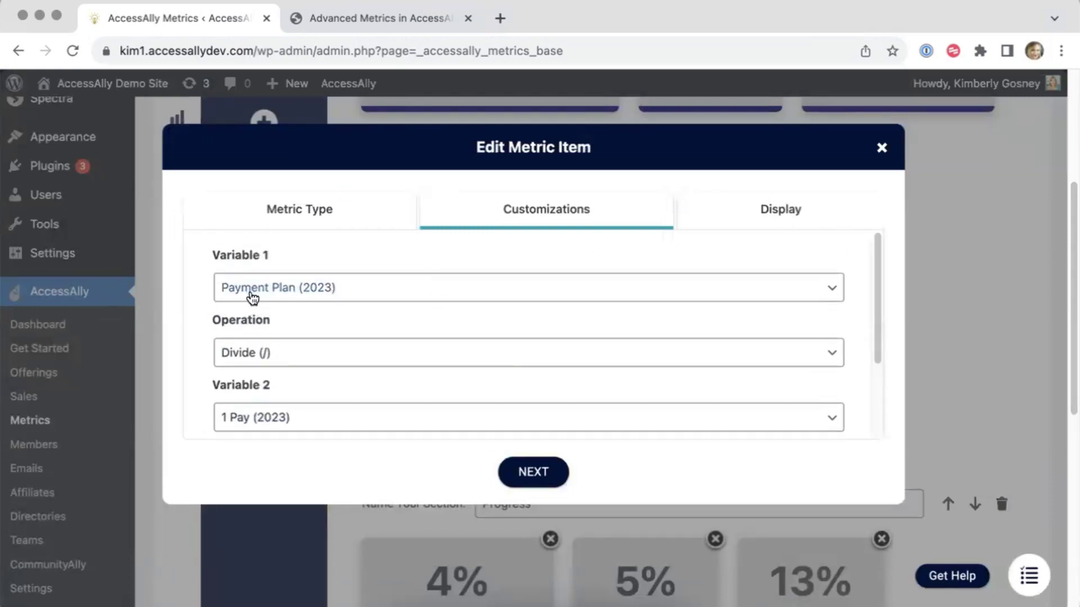
click(286, 297)
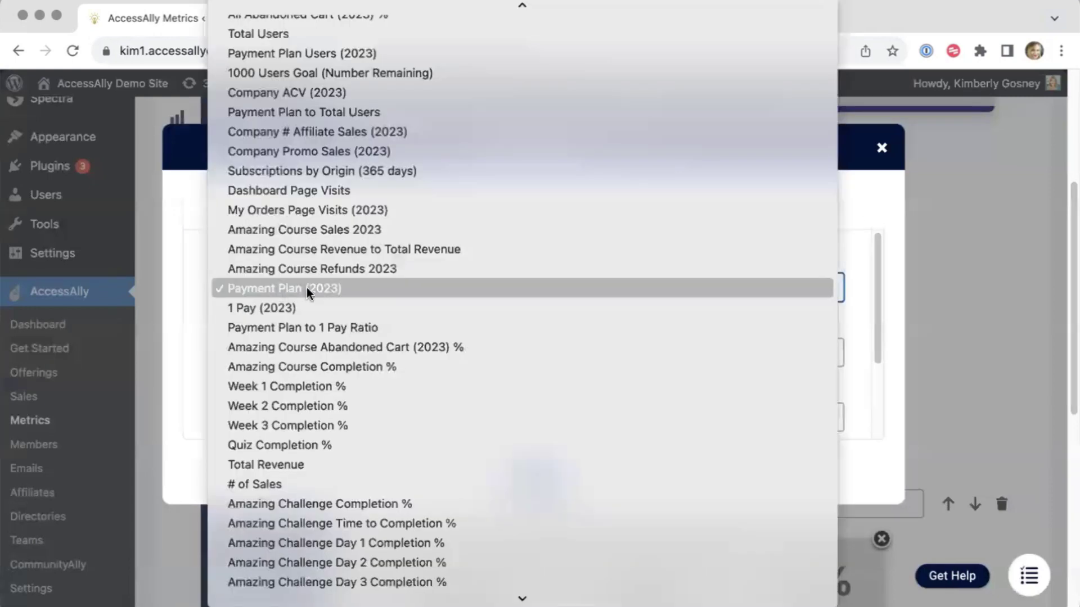
click(306, 291)
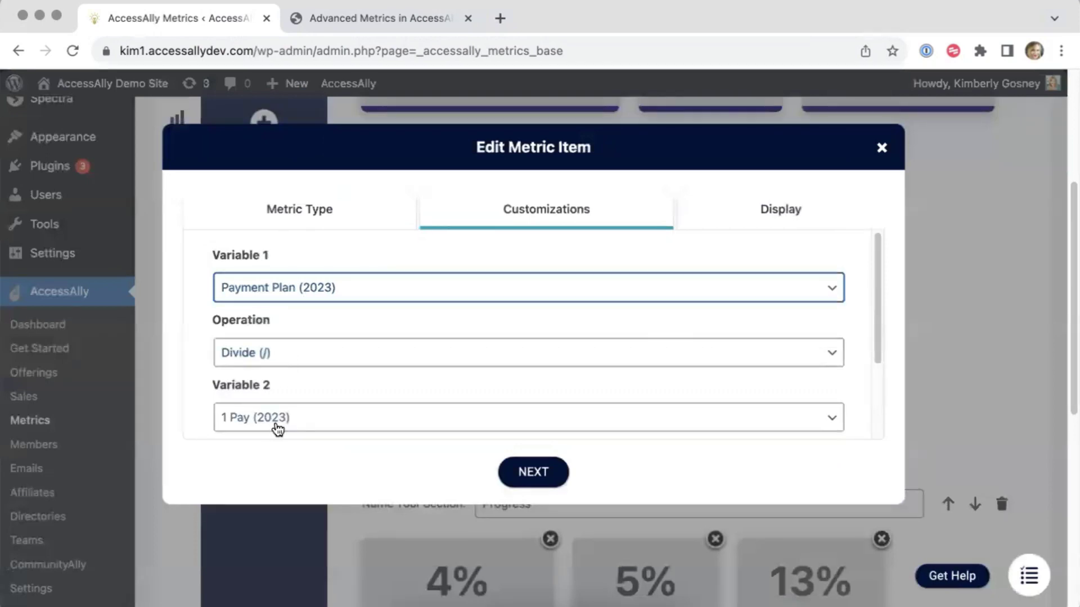
drag(878, 346, 879, 429)
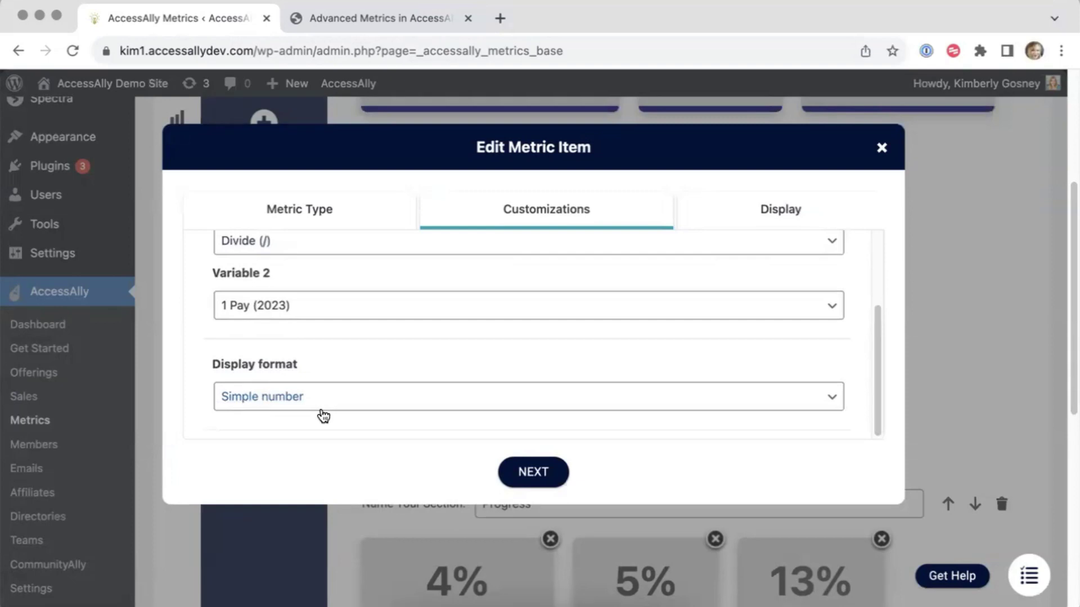
click(881, 148)
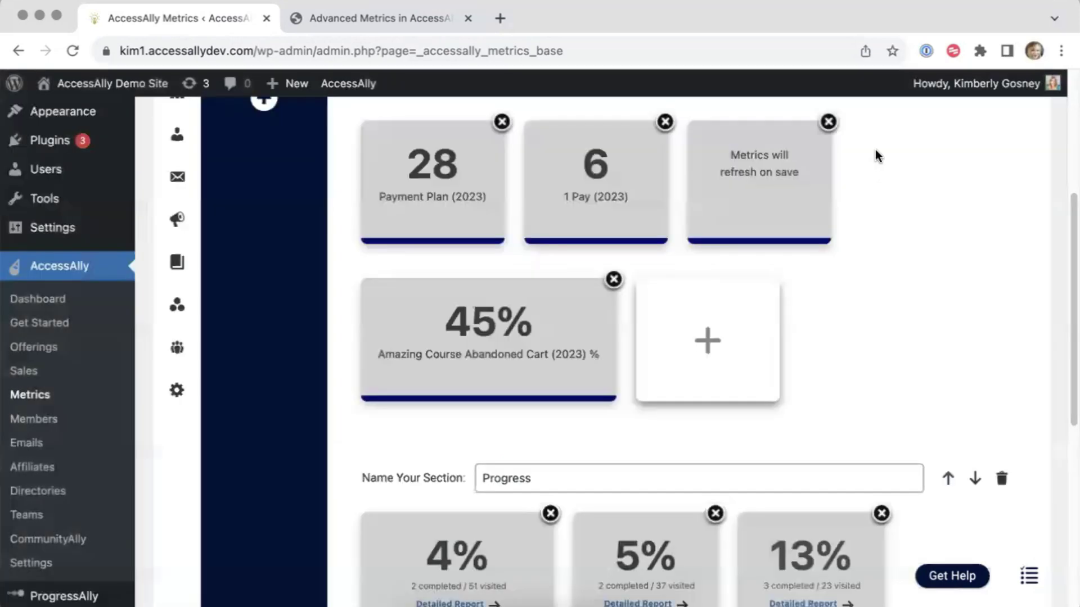
Open the Amazing Course Abandoned Cart (2023) % metric, keep Abandoned Cart % as its type, and bring up its customization settings
scroll(881, 305, down, 5)
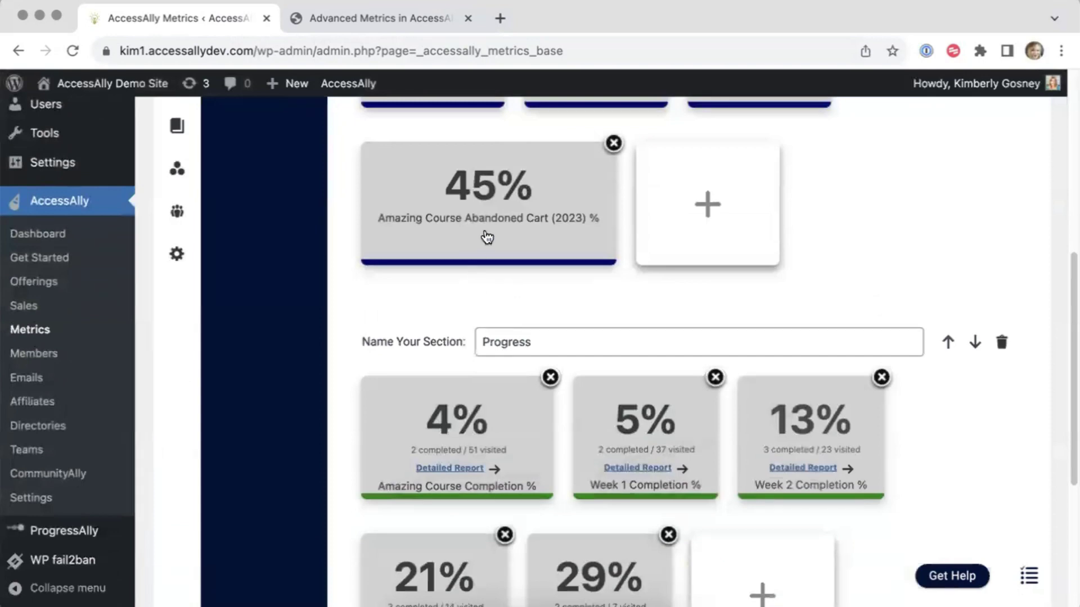
click(487, 237)
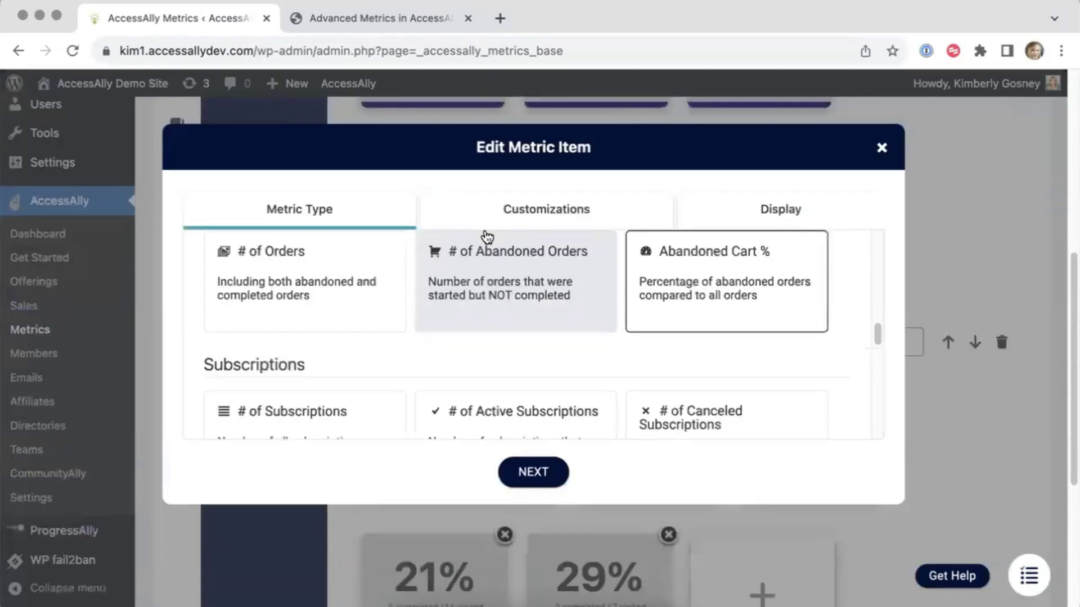
click(496, 281)
click(683, 278)
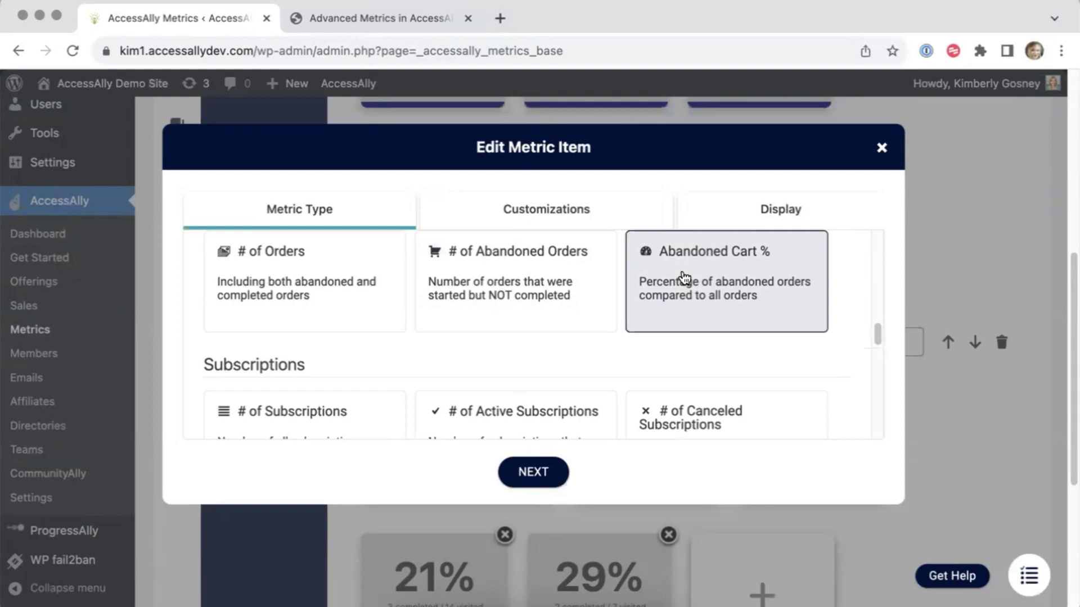
click(533, 472)
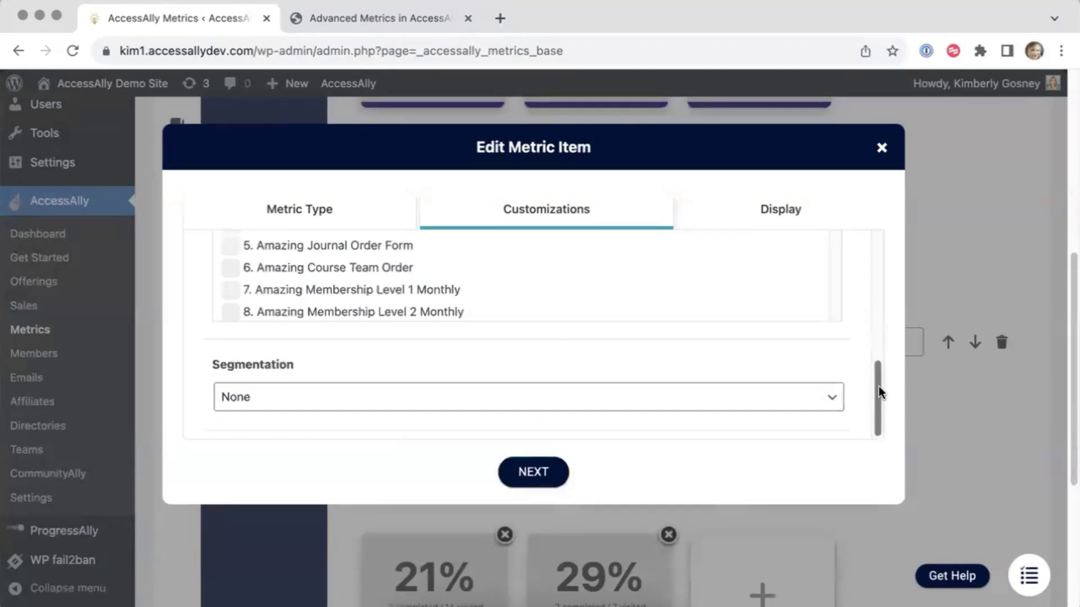
Review the abandoned cart metric's time window choices, included order forms and segmentation, keeping the data between 2 dates option
drag(878, 392, 875, 236)
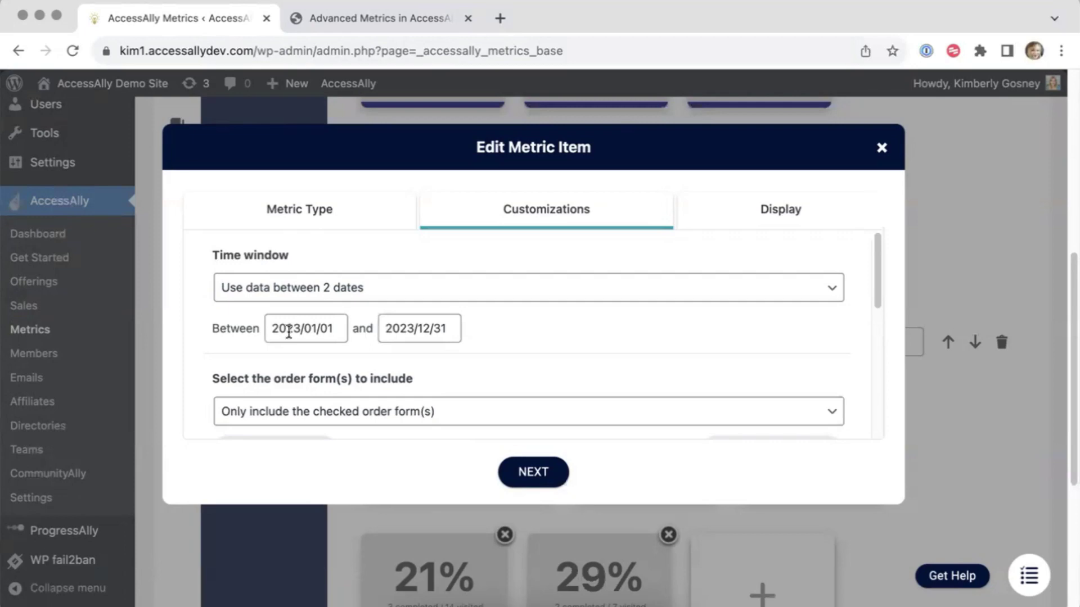
click(364, 284)
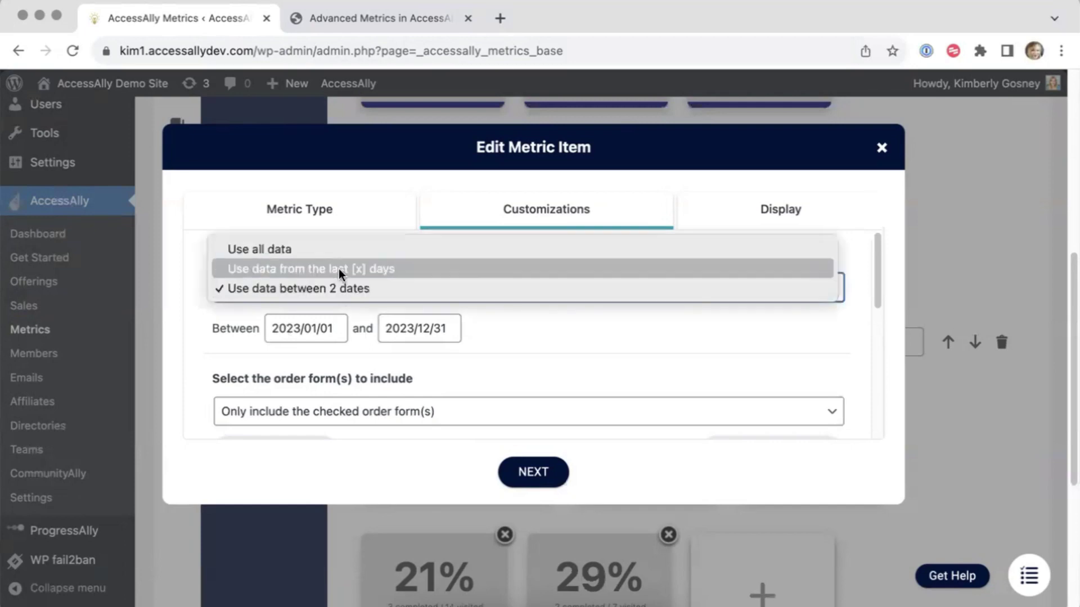
click(342, 288)
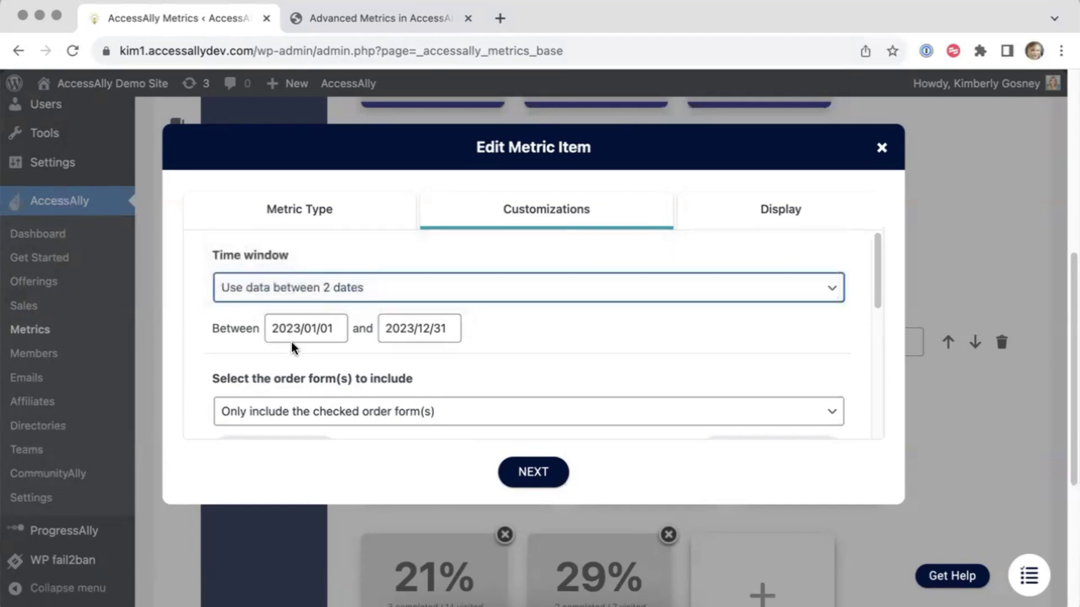
scroll(313, 344, down, 3)
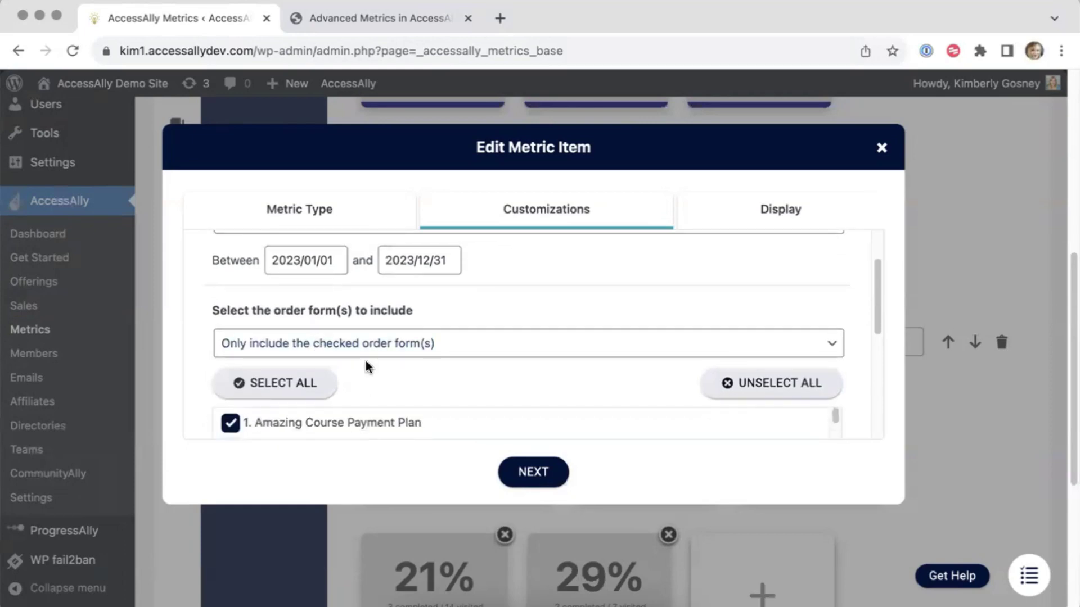
scroll(366, 362, down, 5)
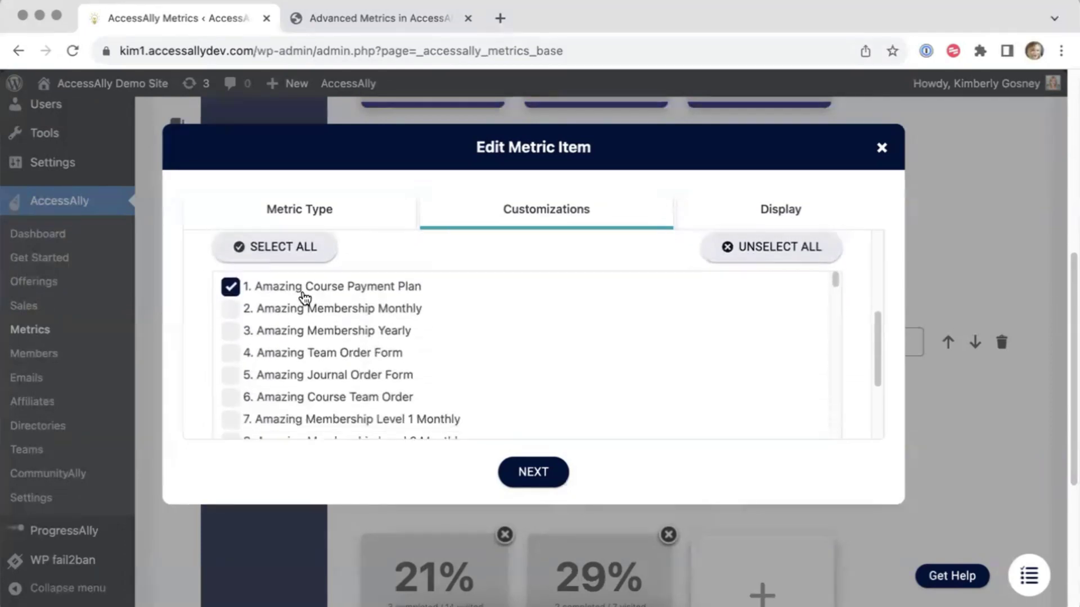
scroll(386, 291, down, 5)
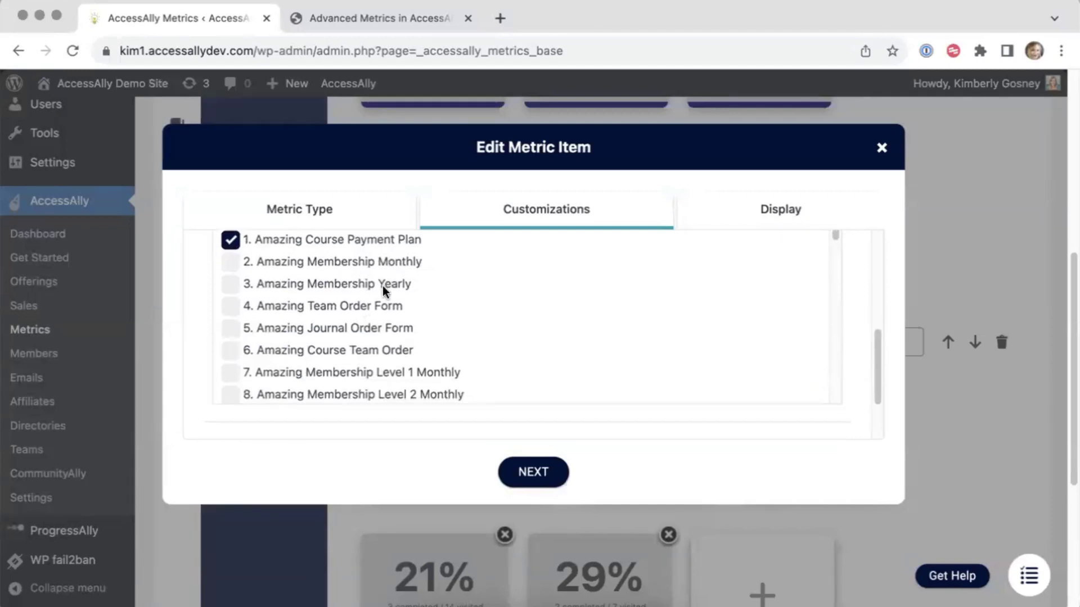
scroll(473, 287, down, 10)
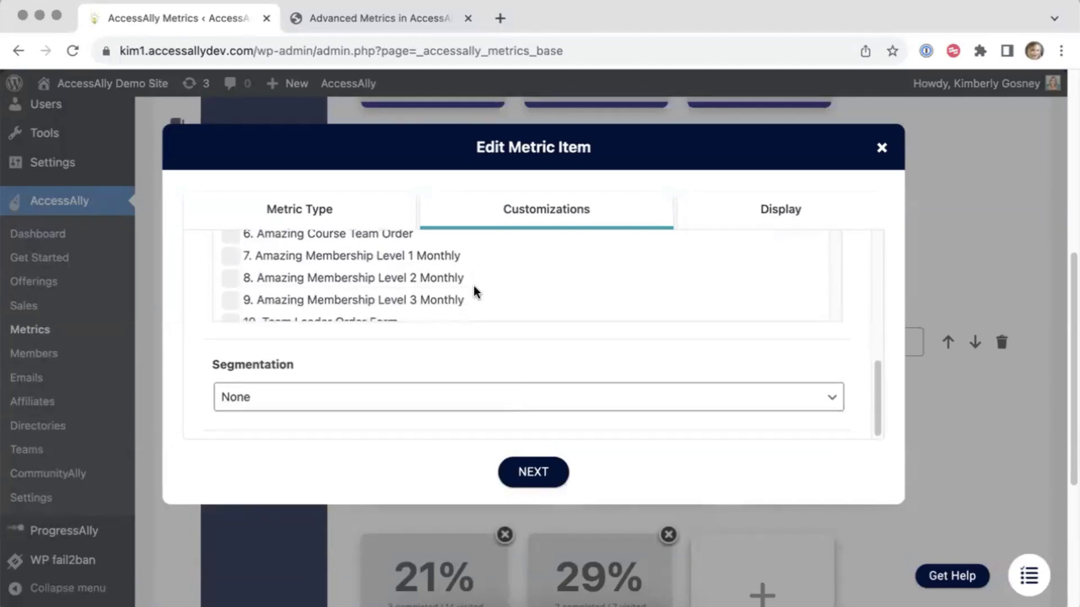
scroll(473, 291, down, 6)
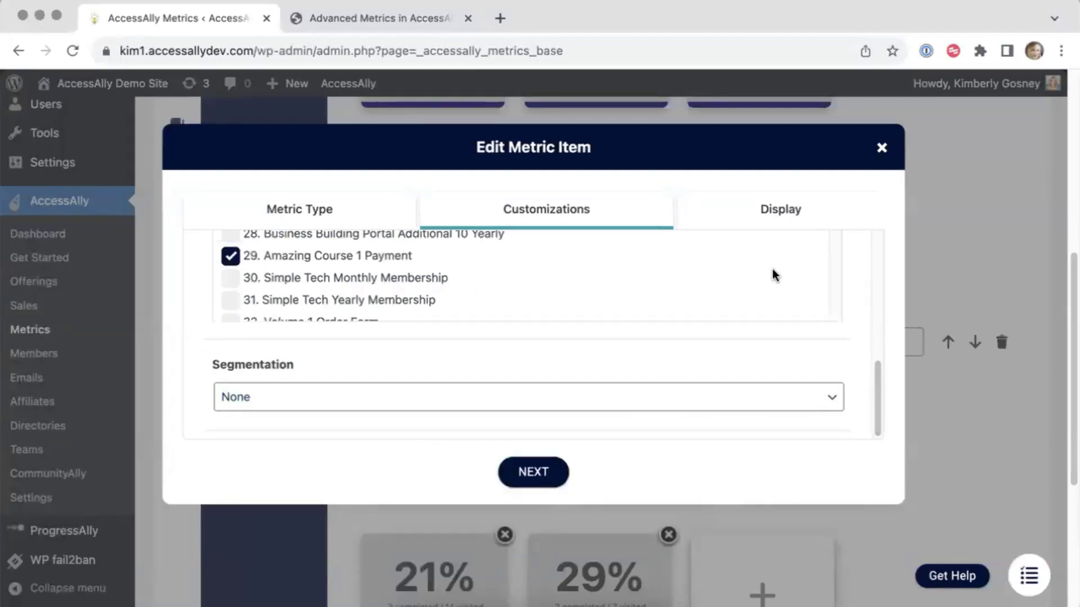
Check the abandoned cart metric's item label, header color and text color, and close its editor
click(782, 217)
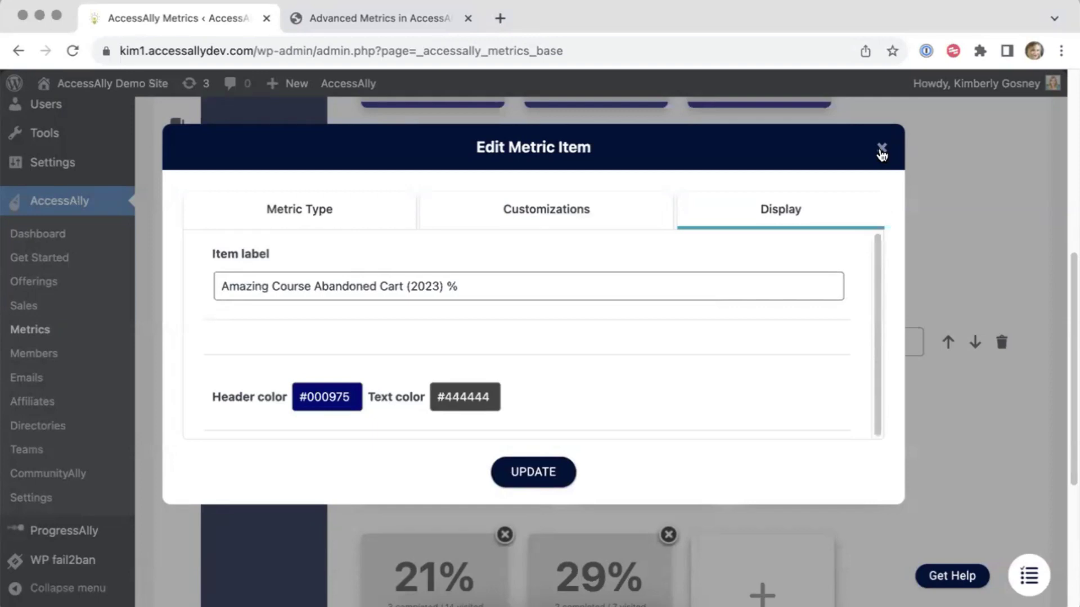
click(881, 148)
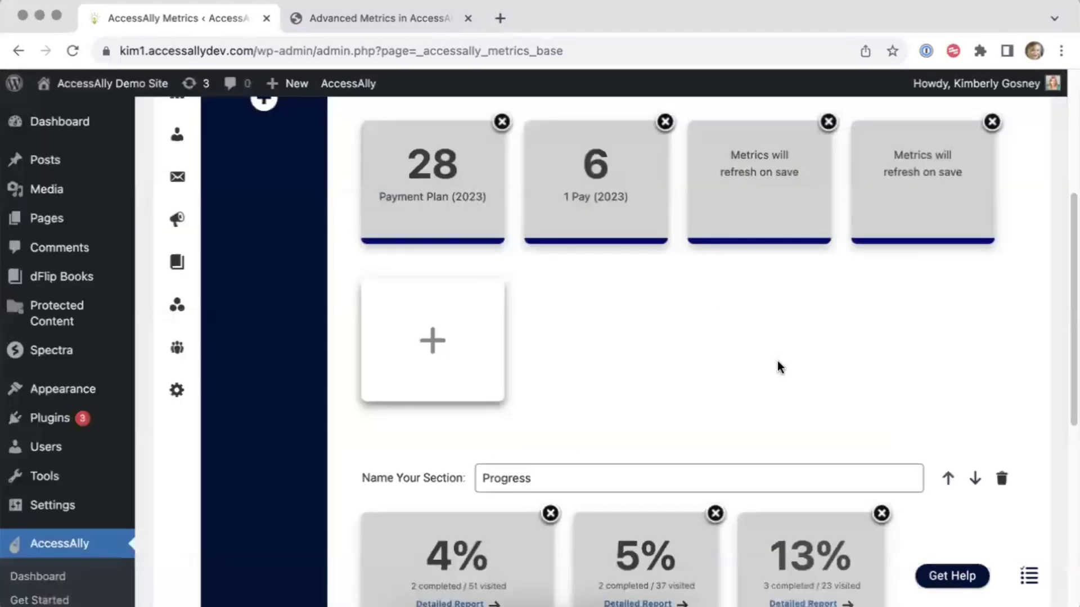
scroll(777, 366, down, 1)
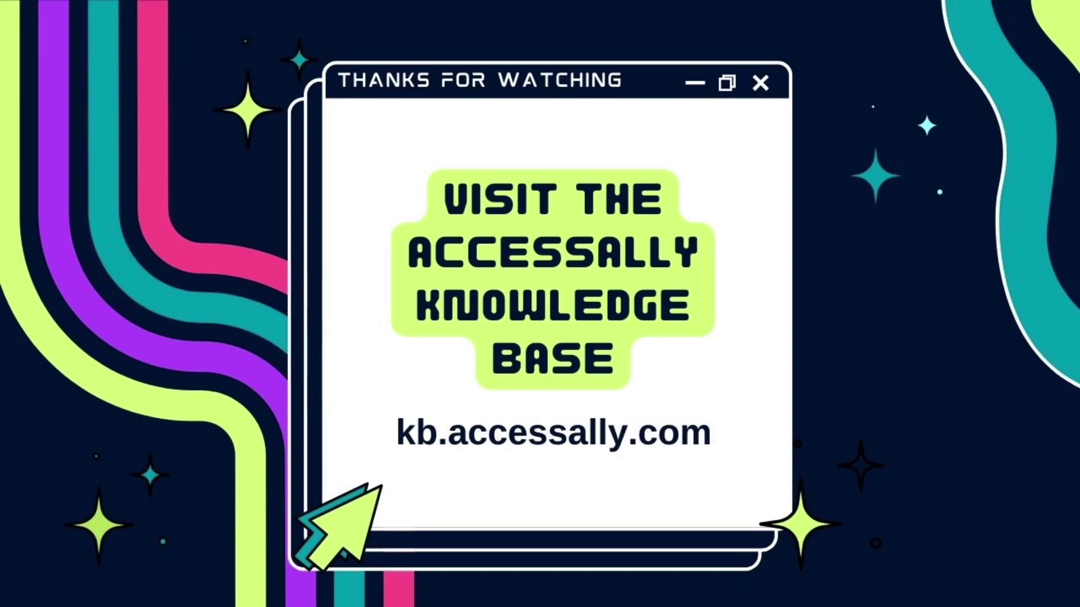